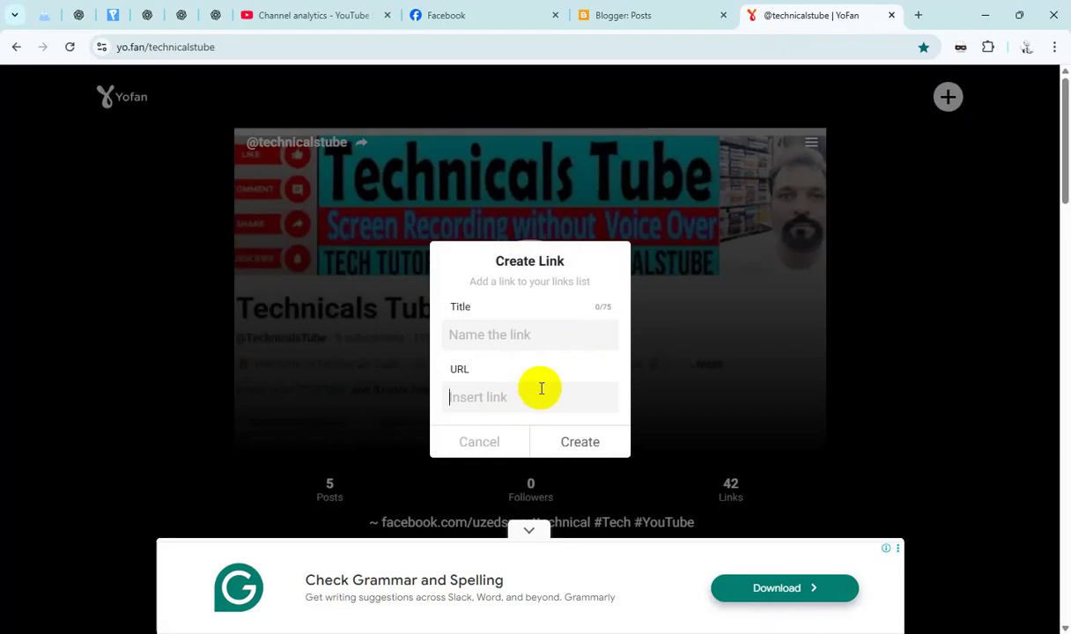
- Paste the copied adsplacements.blogspot.com post address as both the URL and the title of the new link
{"action": "key", "text": "ctrl+v"}
{"action": "left_click", "coordinate": [528, 337]}
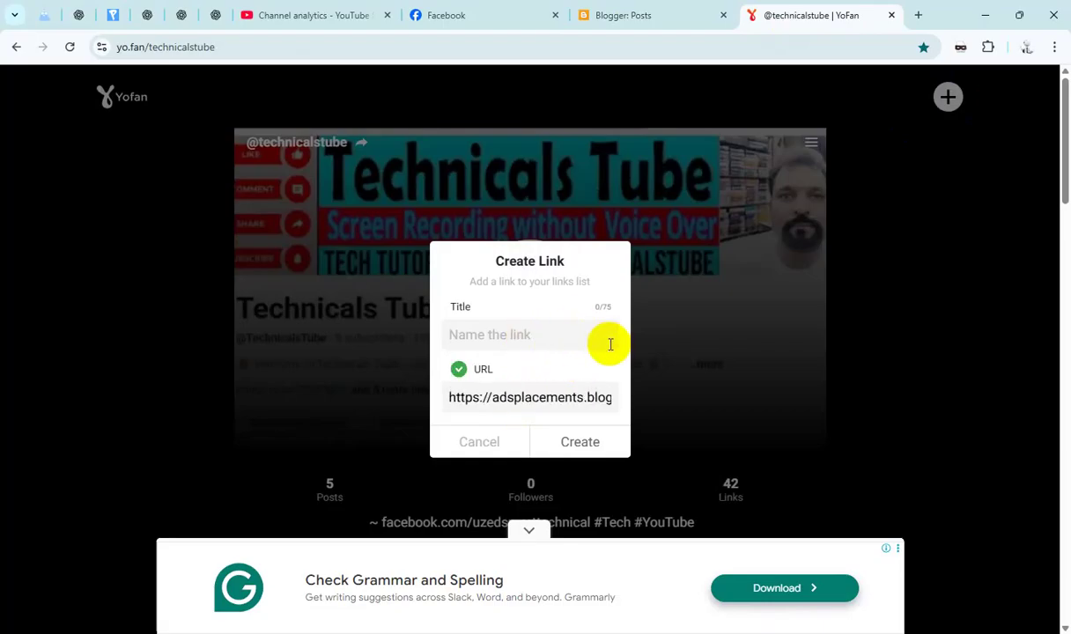
{"action": "key", "text": "ctrl+v"}
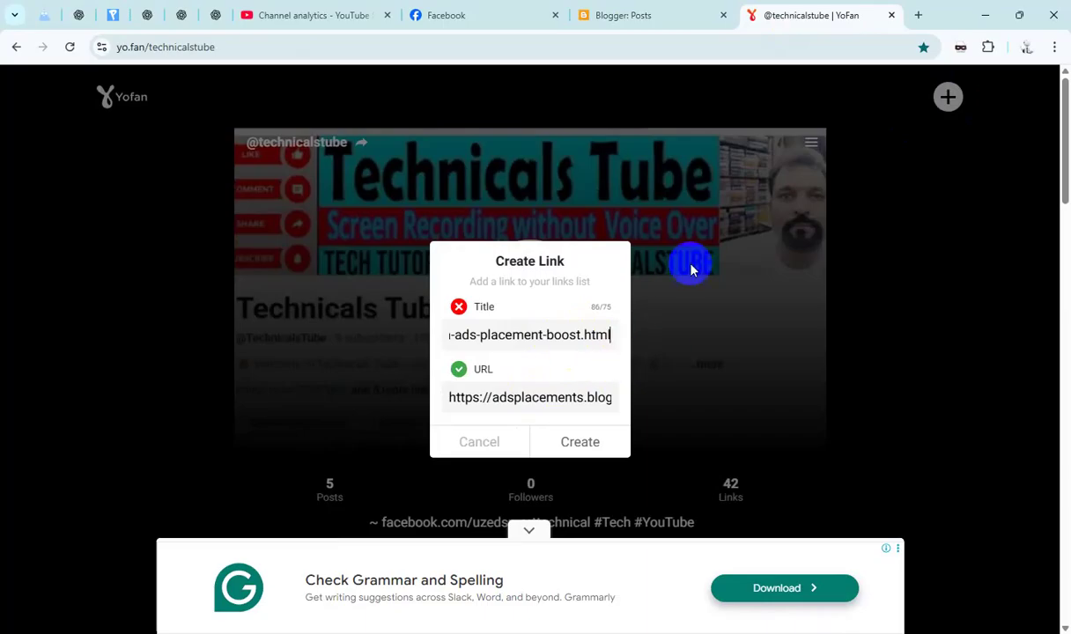
- Copy the Blogger post title "Optimized Adsterra Ads Placement: Boost Your Website Revenue 🚀💰" and replace the new YoFan link's title with it
{"action": "left_click", "coordinate": [641, 15]}
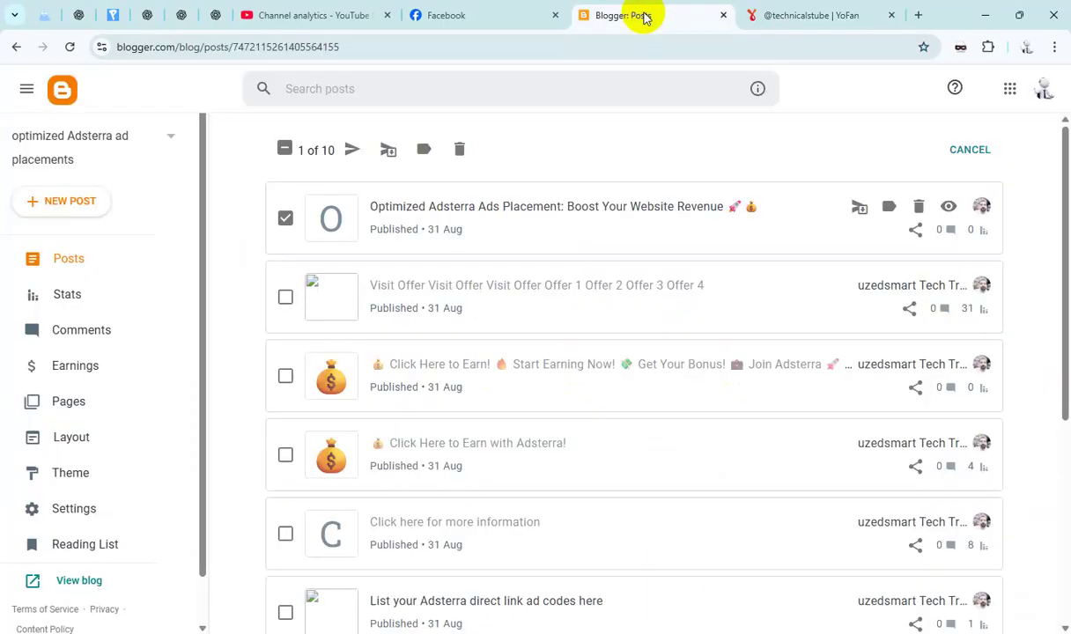
{"action": "left_click", "coordinate": [606, 211]}
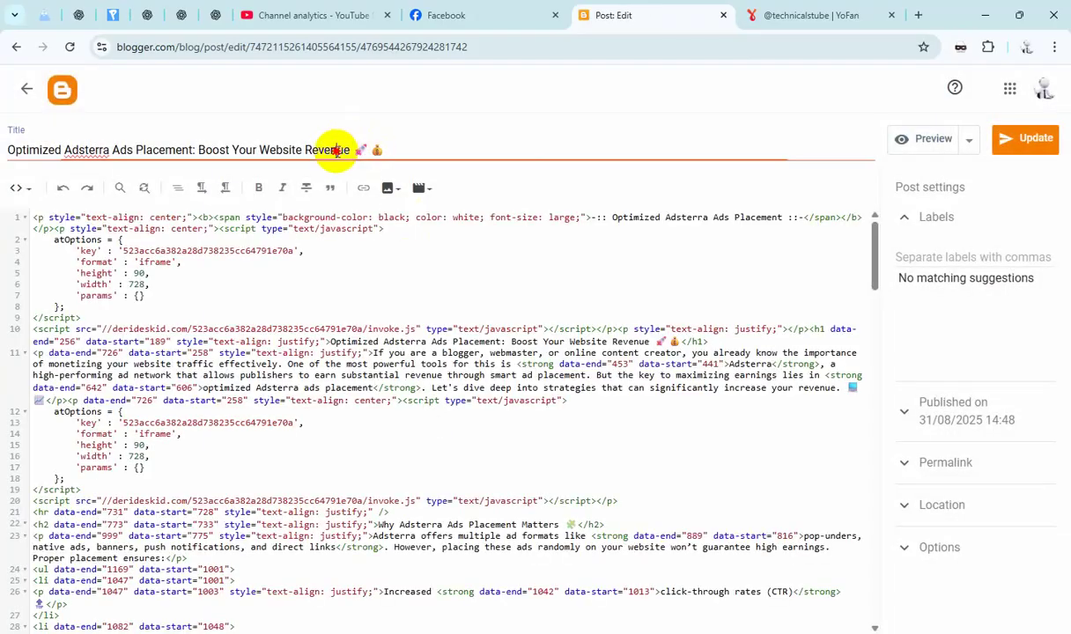
{"action": "triple_click", "coordinate": [335, 151]}
{"action": "left_click", "coordinate": [775, 15]}
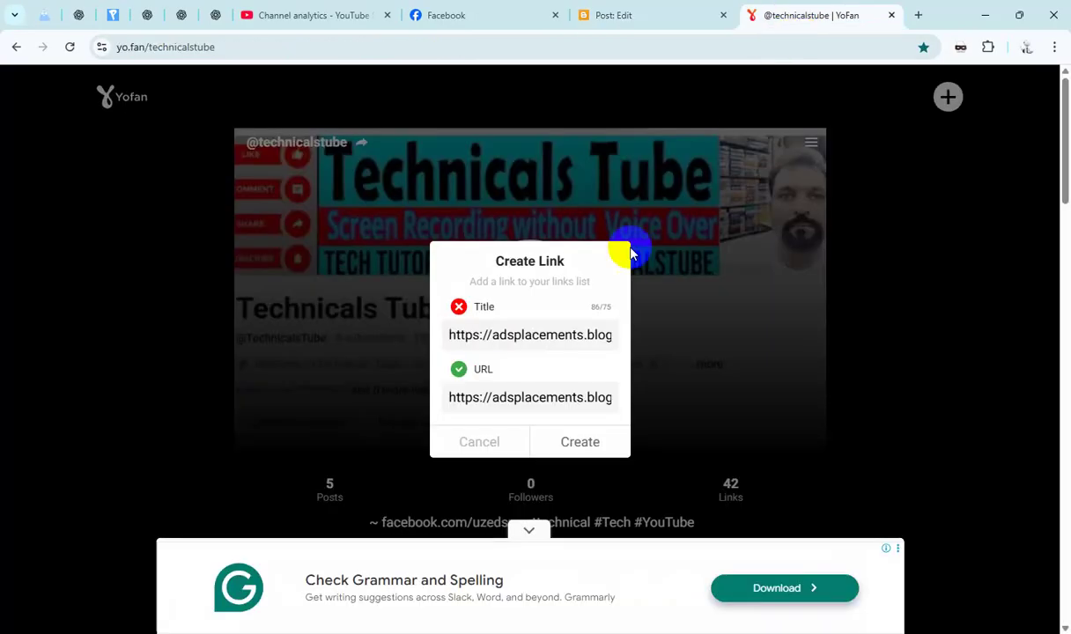
{"action": "triple_click", "coordinate": [553, 335]}
{"action": "key", "text": "ctrl+v"}
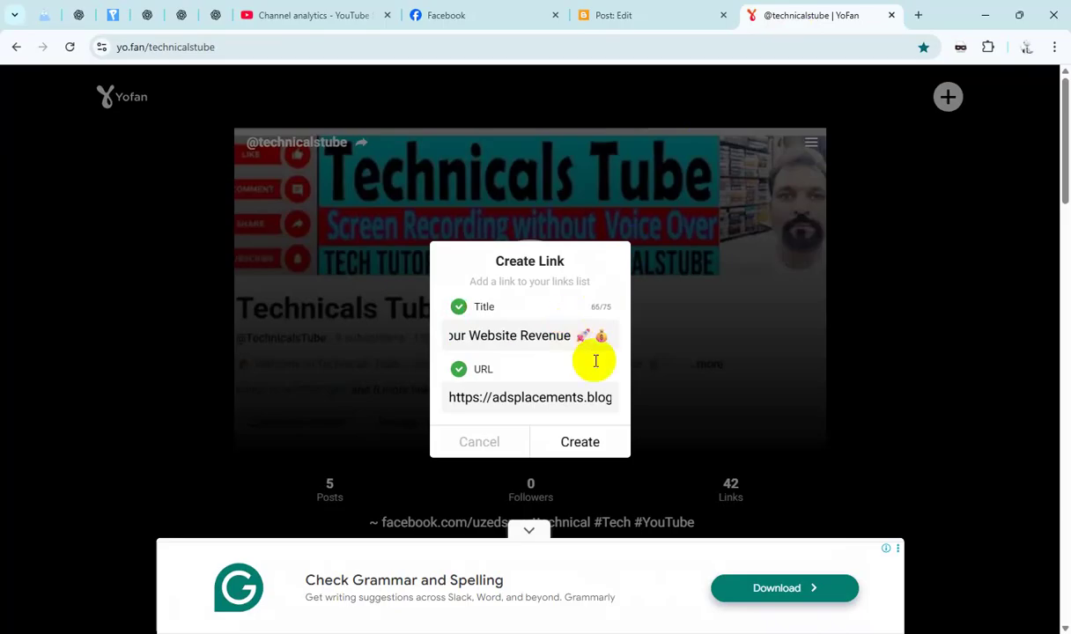
- Create the Adsterra ads placement link and show the links list on the YoFan profile
{"action": "left_click", "coordinate": [601, 443]}
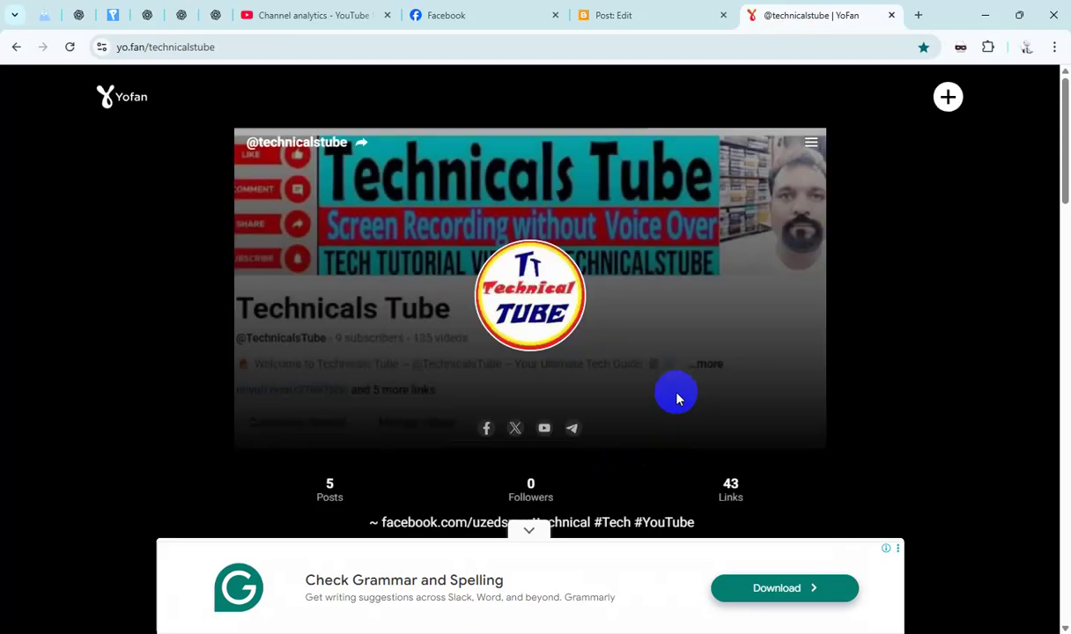
{"action": "scroll", "coordinate": [671, 392], "scroll_direction": "down", "scroll_amount": 4}
{"action": "left_click", "coordinate": [677, 287]}
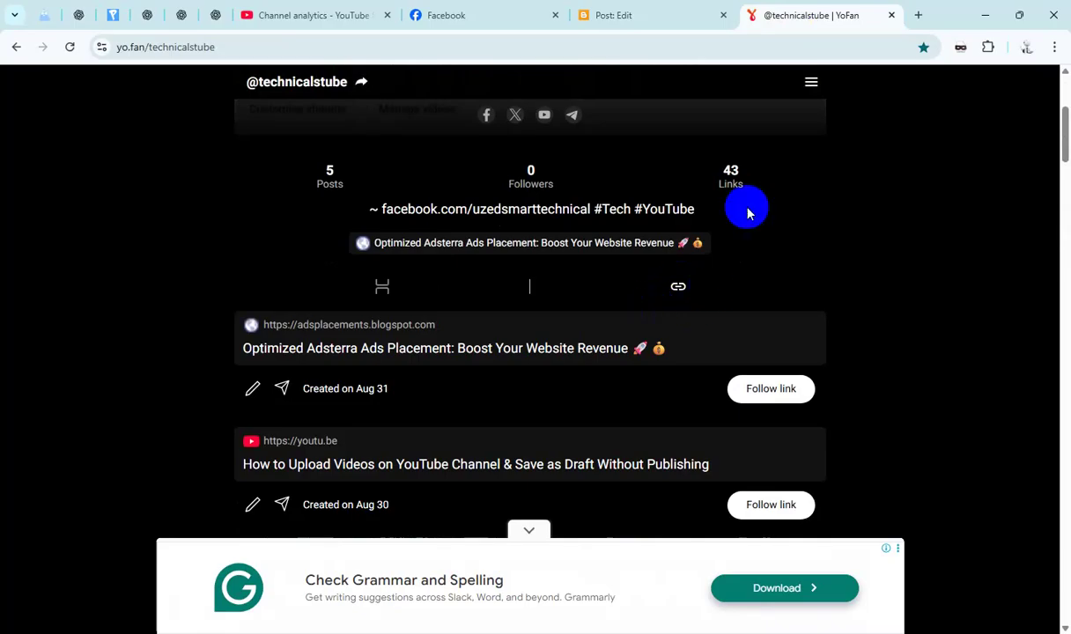
- Switch to Blogger and check the "Visit Offer" post in the editor for a title, then return to the posts list
{"action": "left_click", "coordinate": [670, 16]}
{"action": "left_click", "coordinate": [24, 88]}
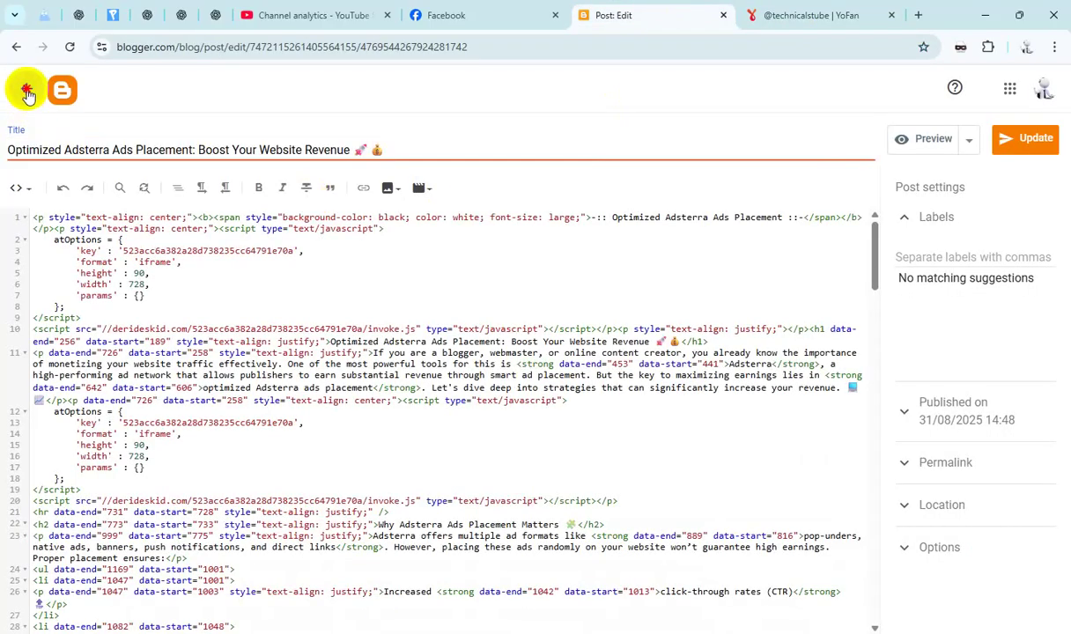
{"action": "left_click", "coordinate": [554, 297]}
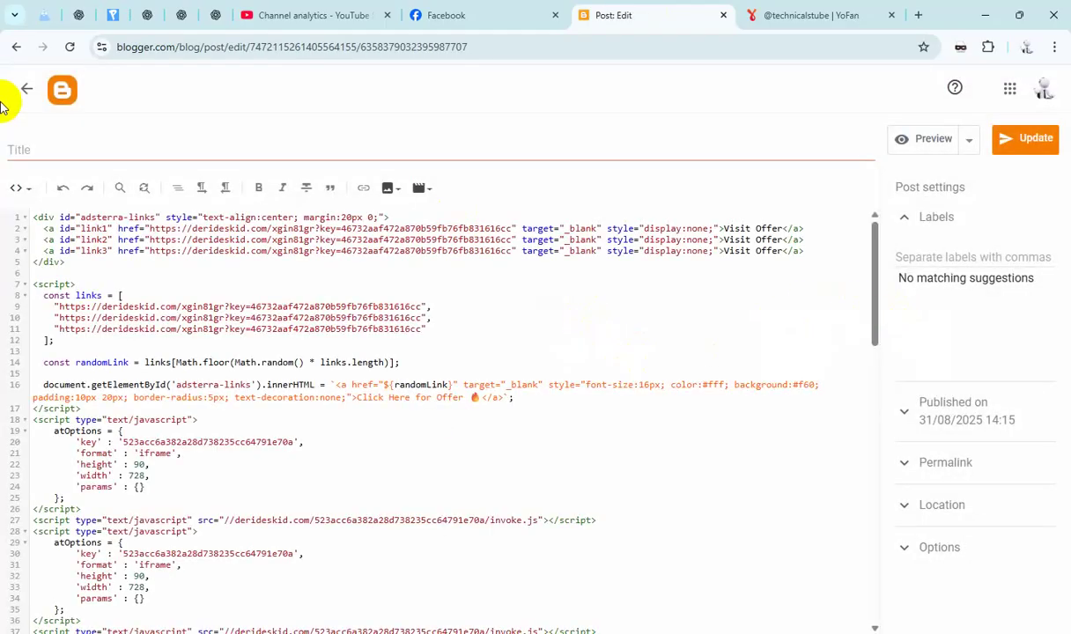
{"action": "left_click", "coordinate": [27, 90]}
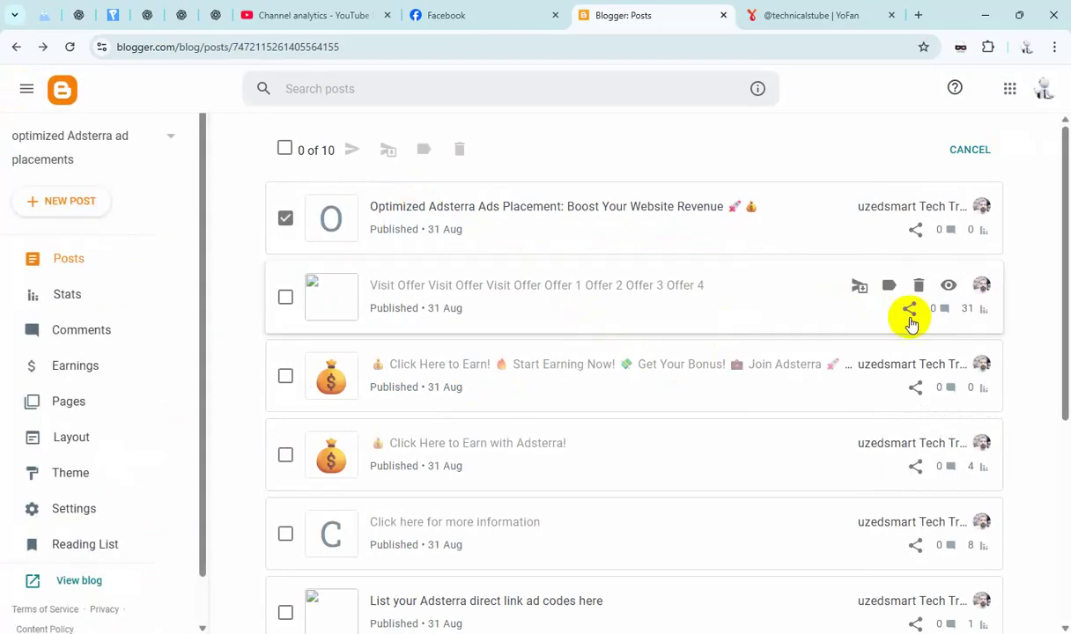
- Mark the "Visit Offer" post in the posts list and copy its share link
{"action": "left_click", "coordinate": [286, 300]}
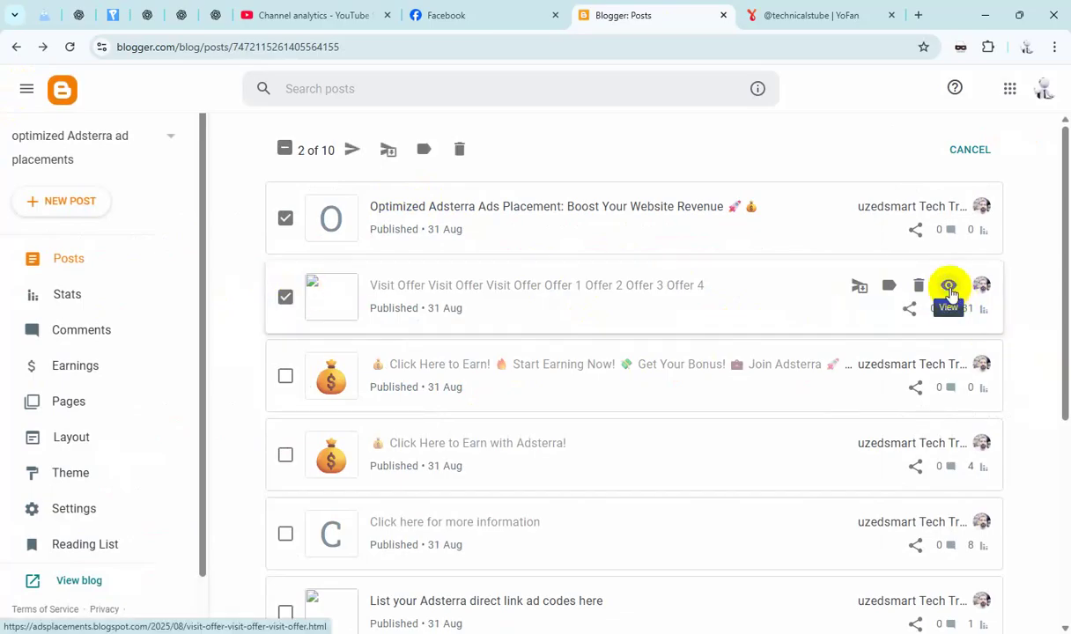
{"action": "left_click", "coordinate": [910, 310]}
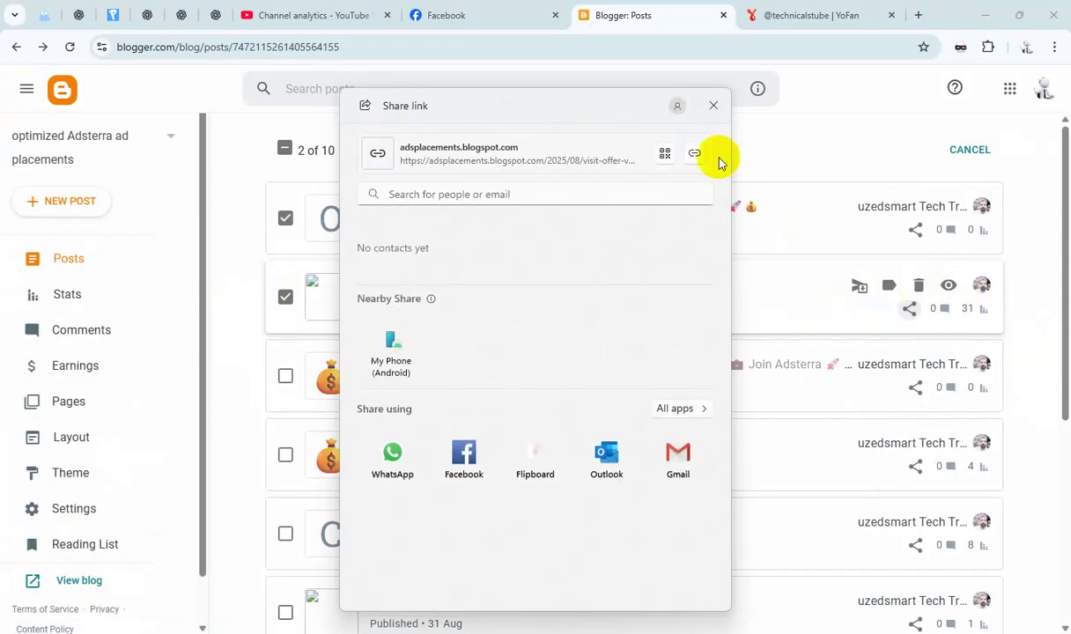
{"action": "left_click", "coordinate": [694, 152]}
{"action": "left_click", "coordinate": [715, 106]}
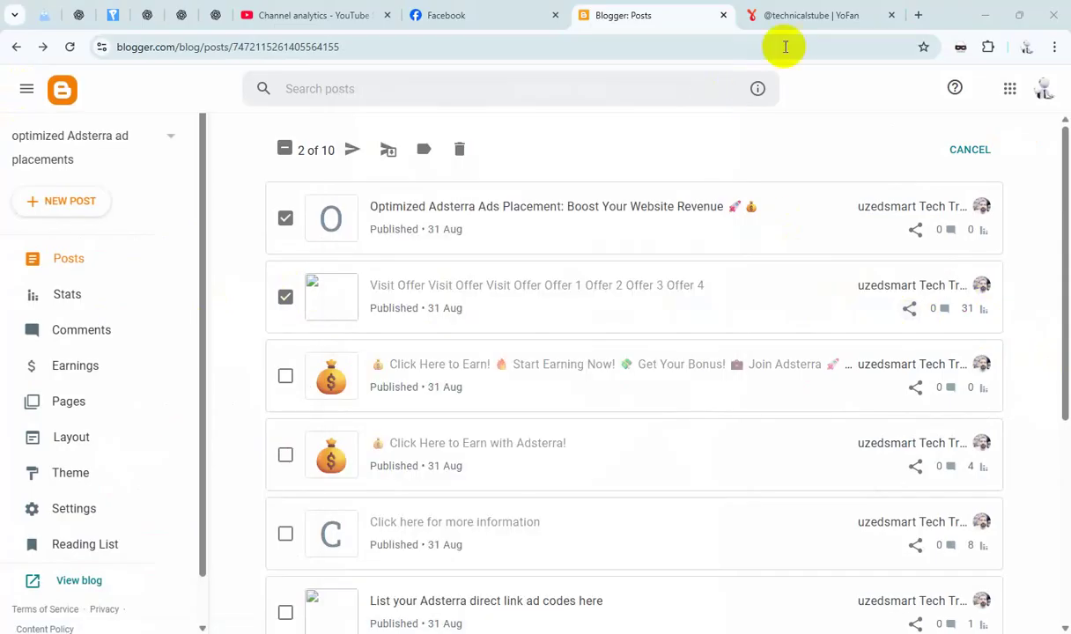
- Switch to YoFan and create a new link titled "VISIT OFFER!!!" with the copied post address as its URL
{"action": "left_click", "coordinate": [800, 24]}
{"action": "scroll", "coordinate": [806, 355], "scroll_direction": "up", "scroll_amount": 3}
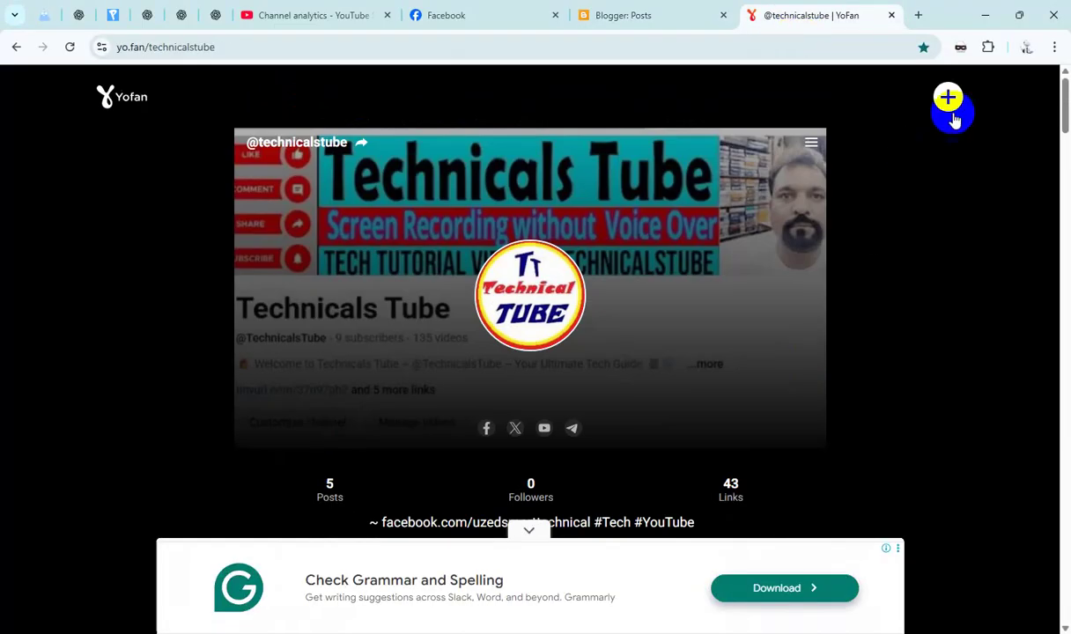
{"action": "left_click", "coordinate": [949, 98]}
{"action": "left_click", "coordinate": [527, 357]}
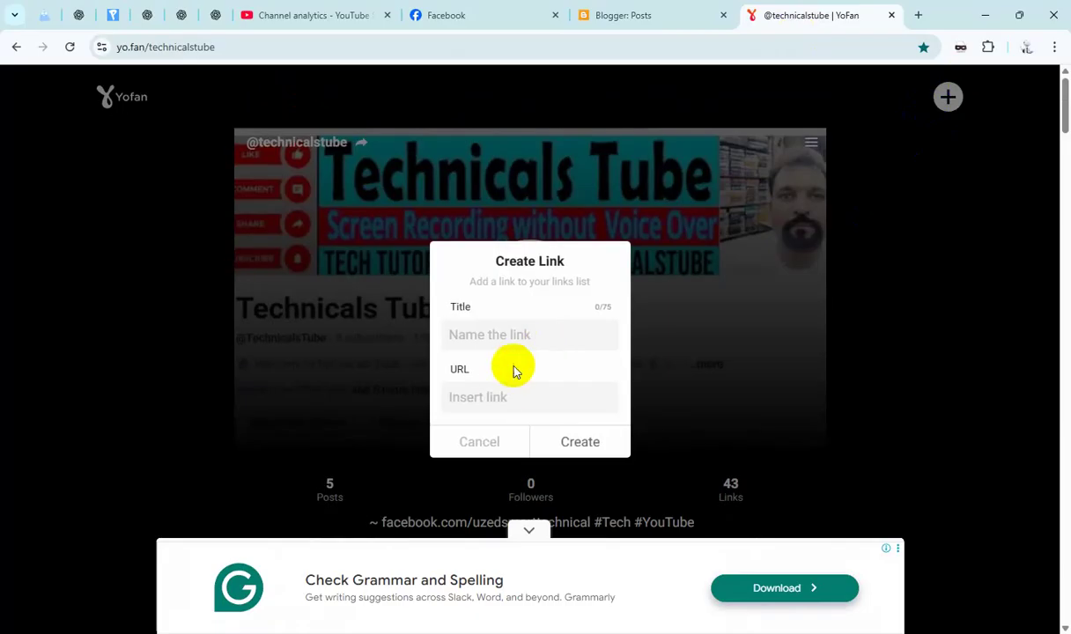
{"action": "left_click", "coordinate": [498, 392]}
{"action": "key", "text": "ctrl+v"}
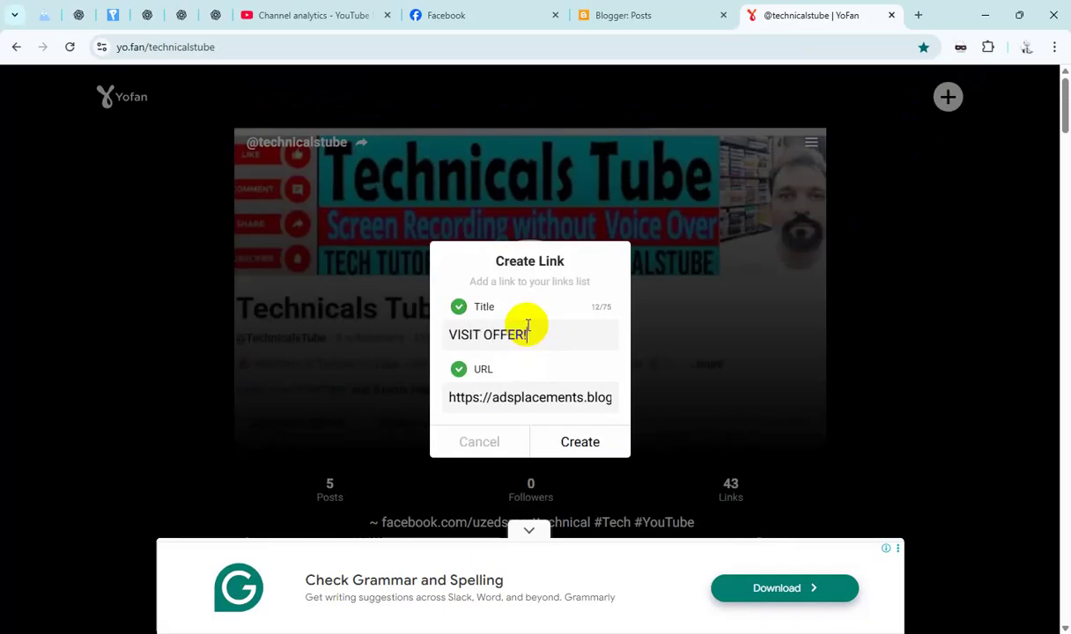
{"action": "left_click", "coordinate": [599, 441]}
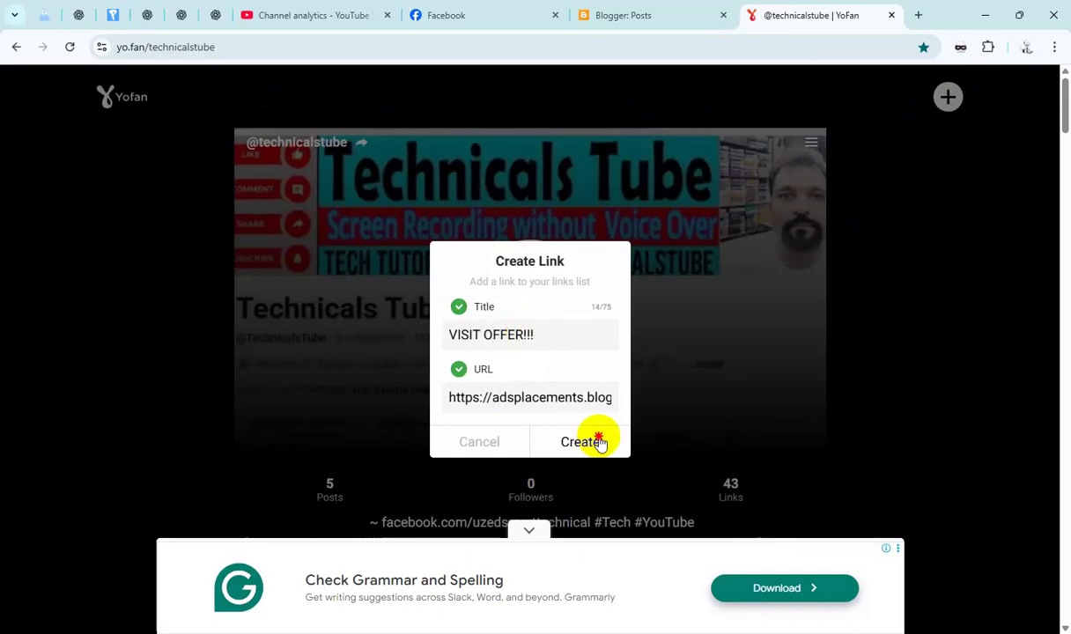
- Back in Blogger, mark the "Click Here to Earn! Start Earning Now!" post and copy its share link
{"action": "left_click", "coordinate": [631, 26]}
{"action": "scroll", "coordinate": [330, 379], "scroll_direction": "down", "scroll_amount": 1}
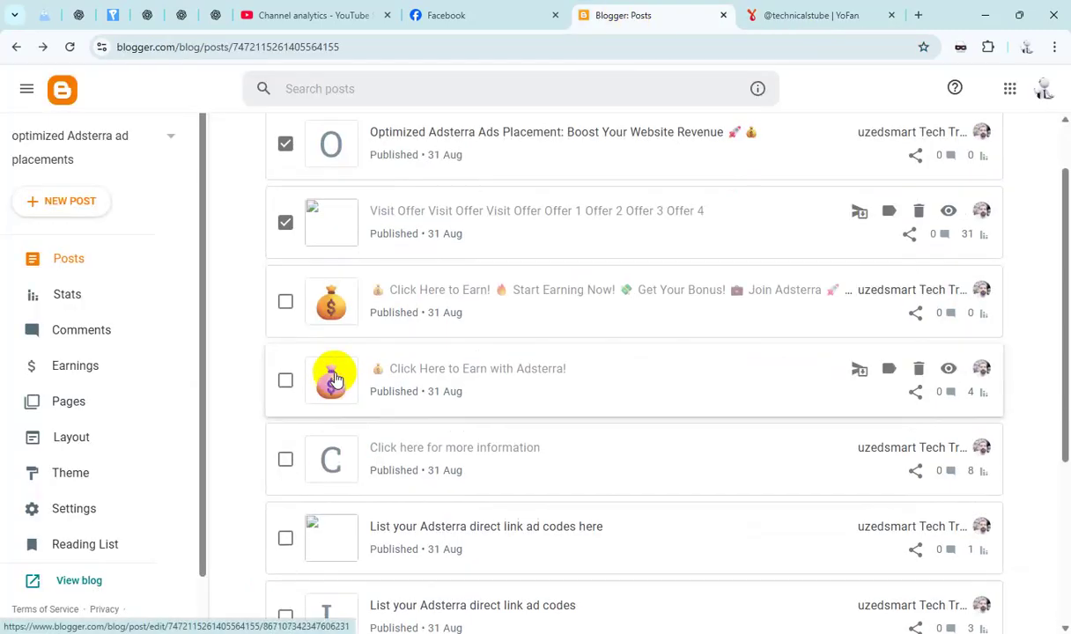
{"action": "left_click", "coordinate": [285, 303]}
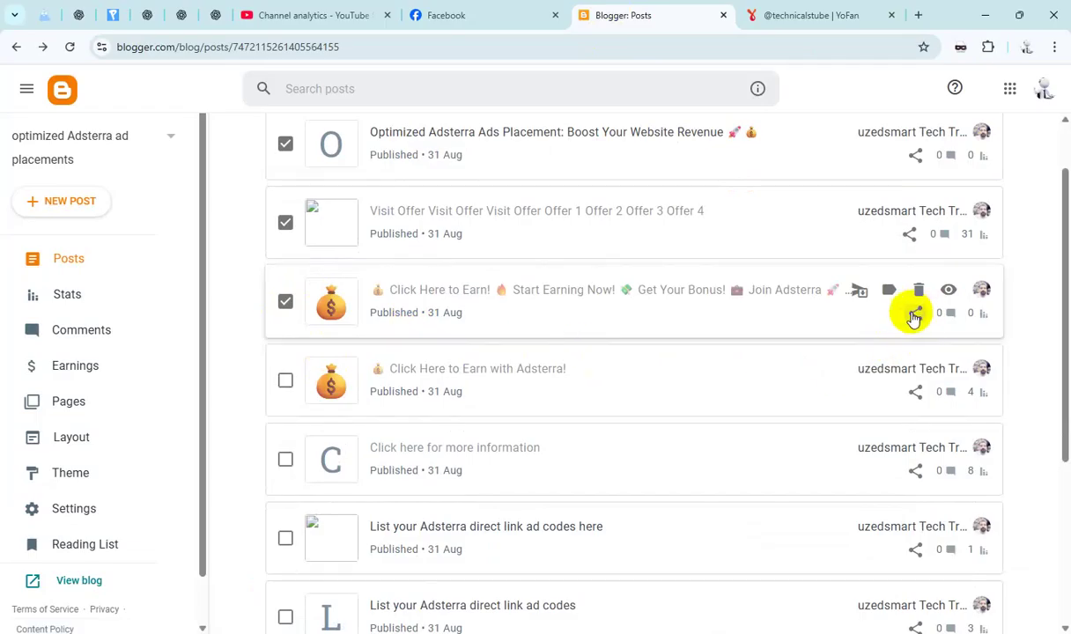
{"action": "left_click", "coordinate": [913, 315]}
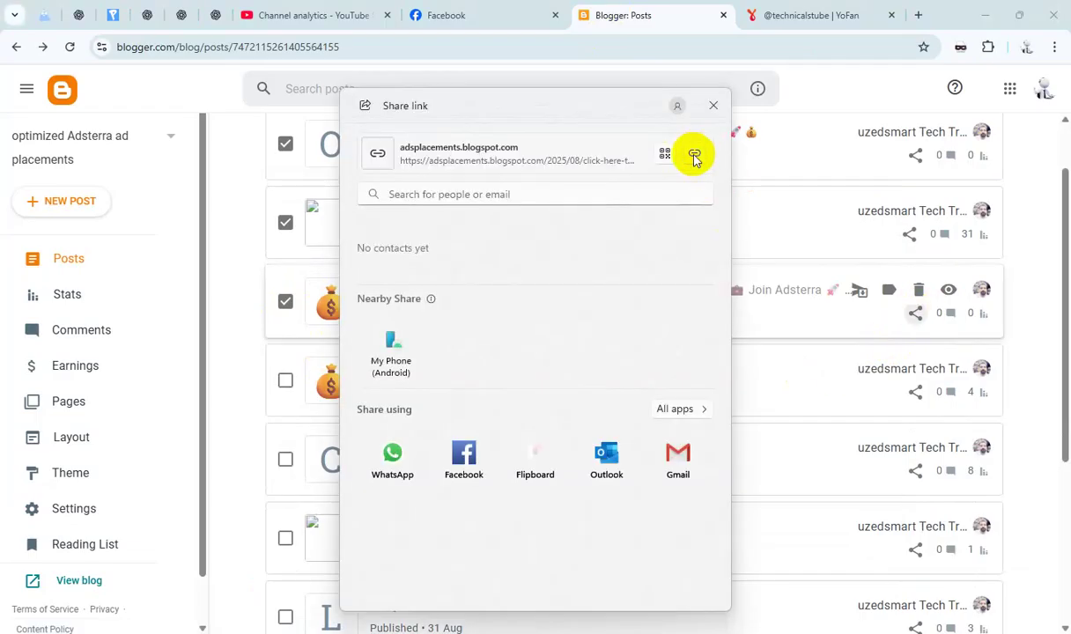
{"action": "left_click", "coordinate": [694, 153]}
{"action": "left_click", "coordinate": [716, 107]}
- Switch to YoFan and create a new link titled "CLICK HERE TO EARN" with the copied post address as its URL
{"action": "left_click", "coordinate": [806, 16]}
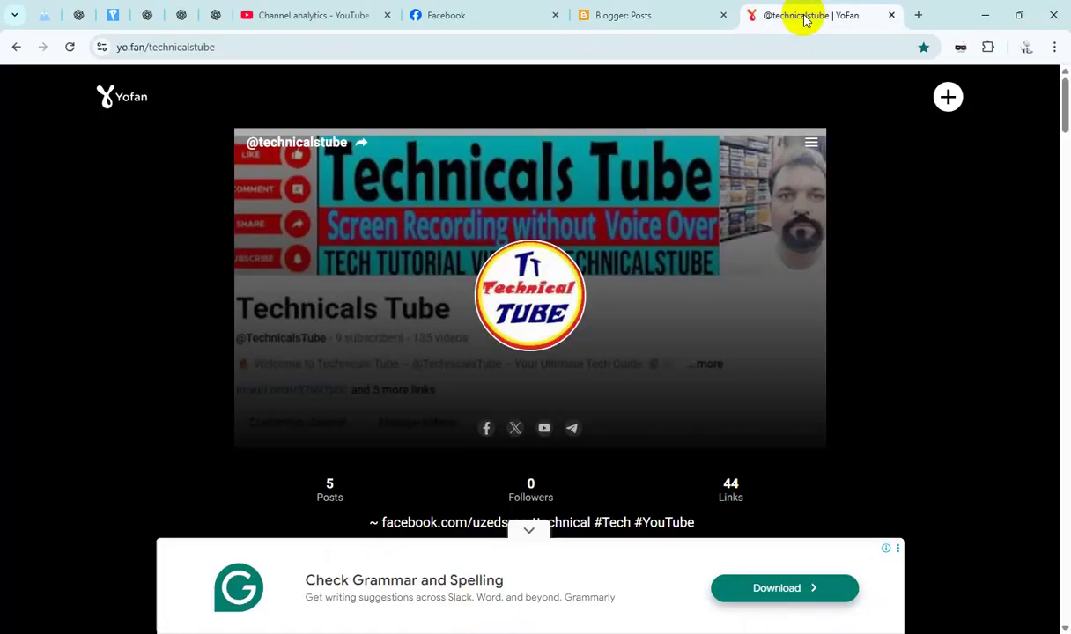
{"action": "left_click", "coordinate": [939, 104]}
{"action": "left_click", "coordinate": [546, 356]}
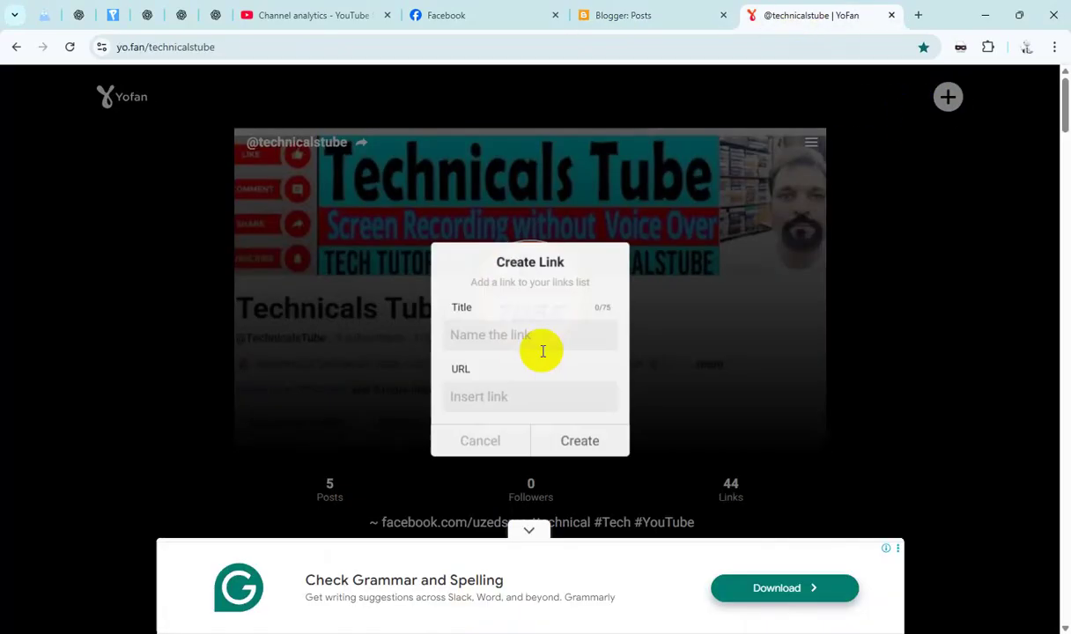
{"action": "left_click", "coordinate": [502, 396]}
{"action": "key", "text": "ctrl+v"}
{"action": "left_click", "coordinate": [527, 329]}
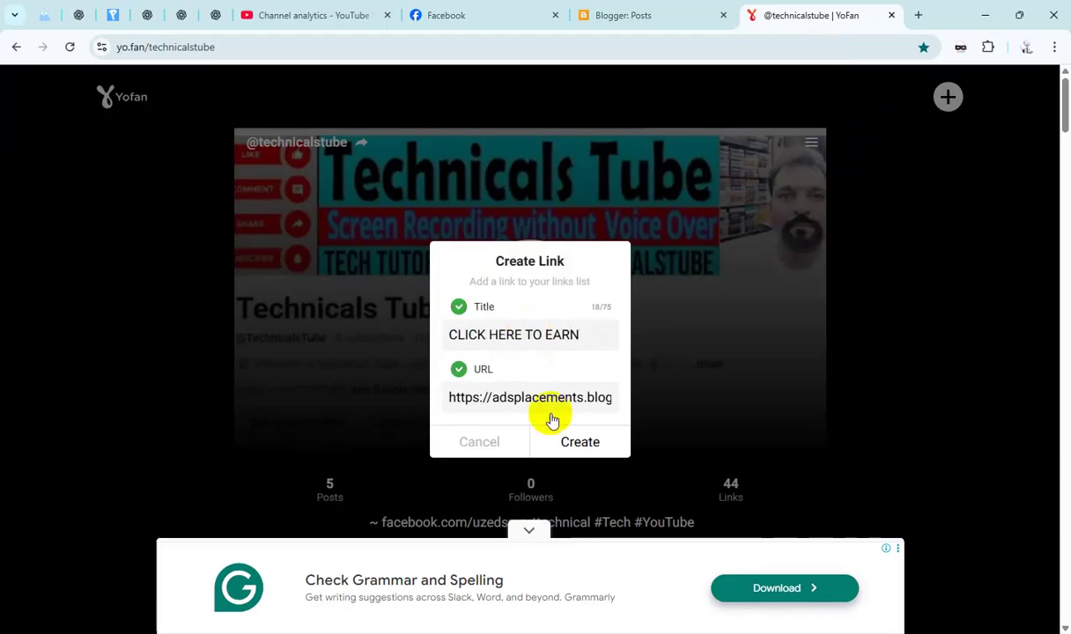
{"action": "left_click", "coordinate": [601, 444]}
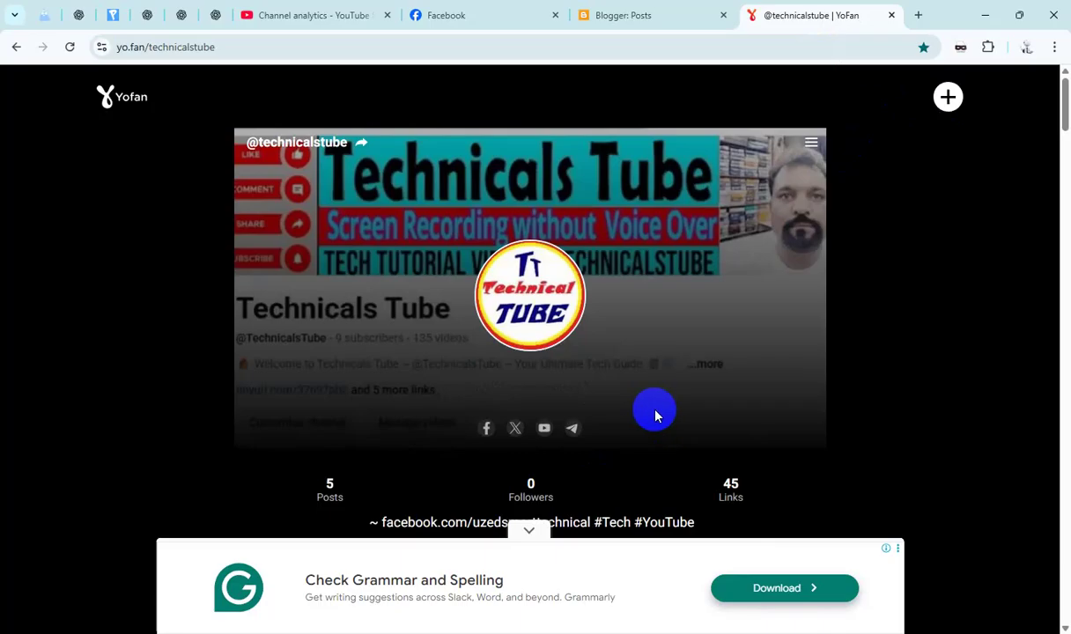
- Back in Blogger, mark the "Click Here to Earn with Adsterra!" post and copy its share link
{"action": "left_click", "coordinate": [631, 15]}
{"action": "scroll", "coordinate": [423, 348], "scroll_direction": "down", "scroll_amount": 1}
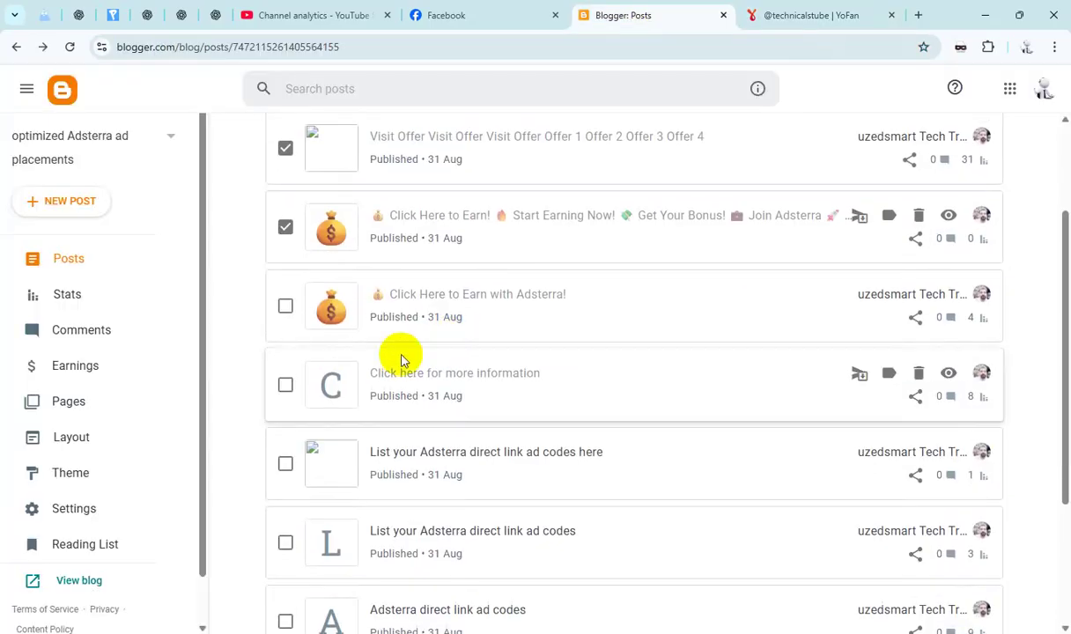
{"action": "left_click", "coordinate": [286, 306]}
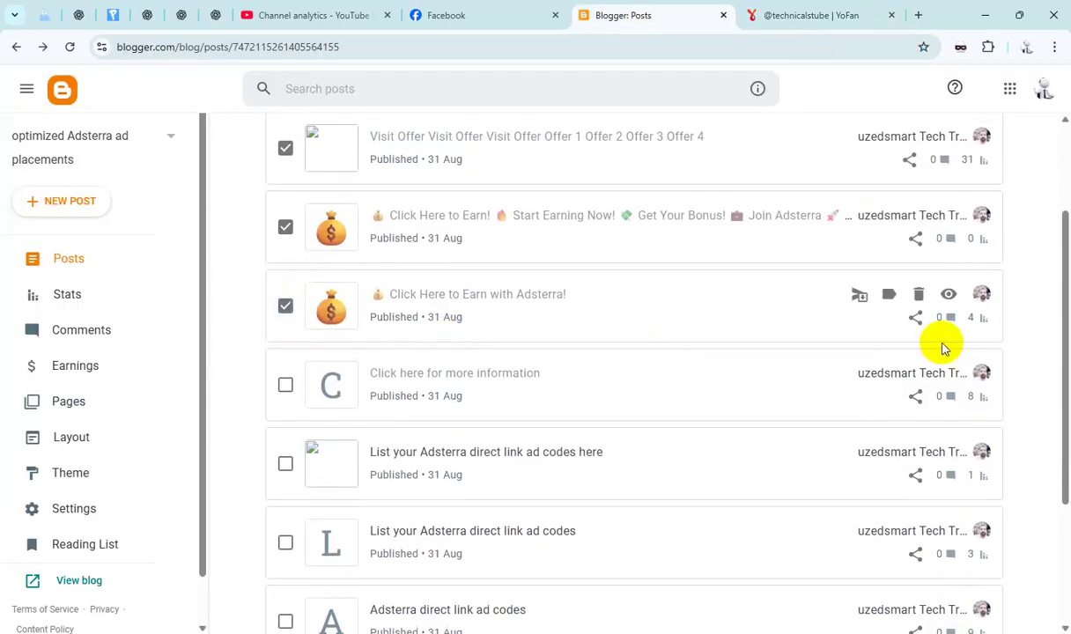
{"action": "left_click", "coordinate": [916, 319]}
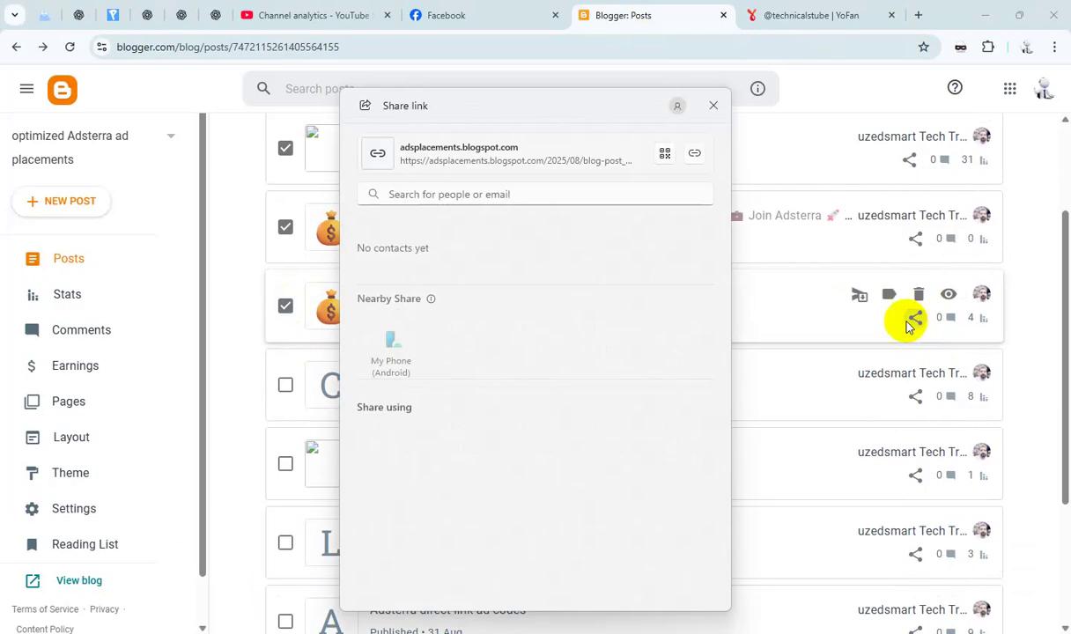
{"action": "left_click", "coordinate": [713, 107]}
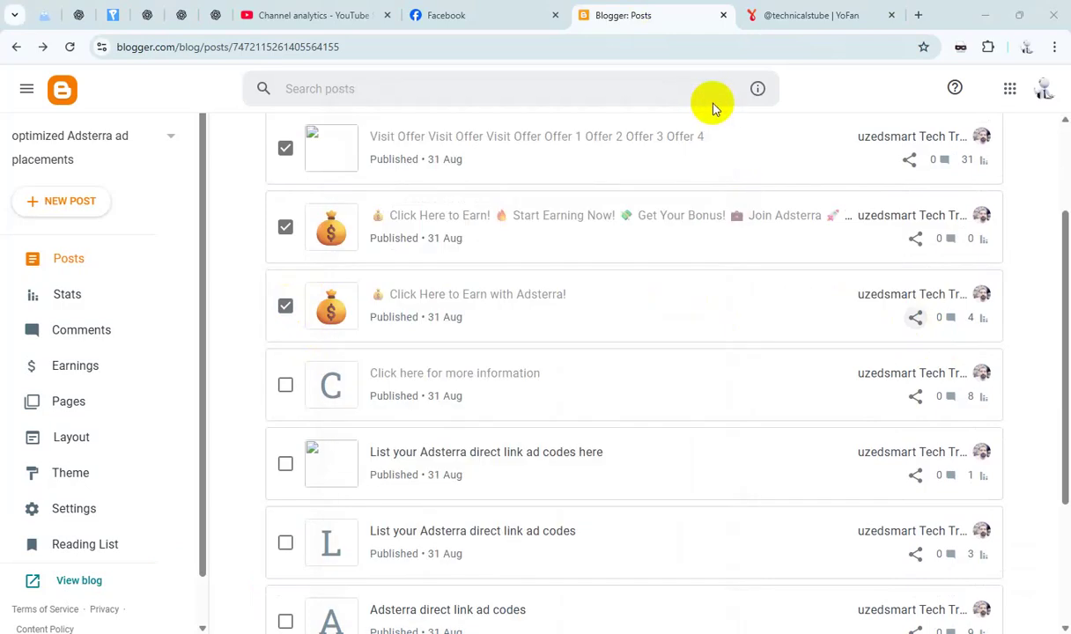
{"action": "left_click", "coordinate": [801, 17]}
{"action": "left_click", "coordinate": [948, 97]}
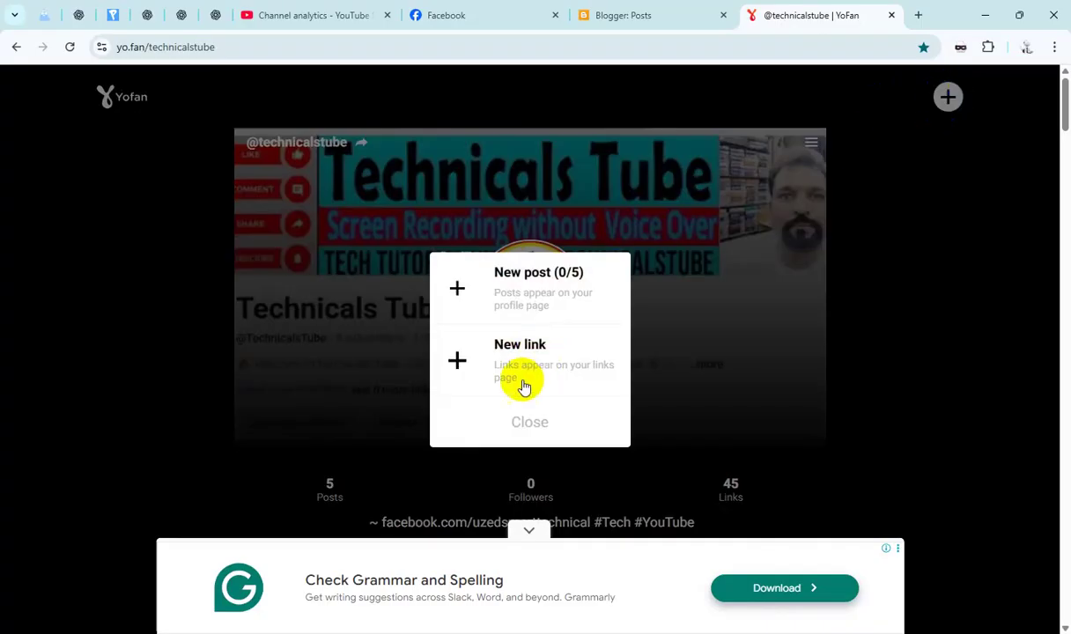
{"action": "left_click", "coordinate": [528, 357]}
{"action": "left_click", "coordinate": [509, 388]}
{"action": "type", "text": "https://adsplacements.blogspot.com/2025/08/blog-post_73.html"}
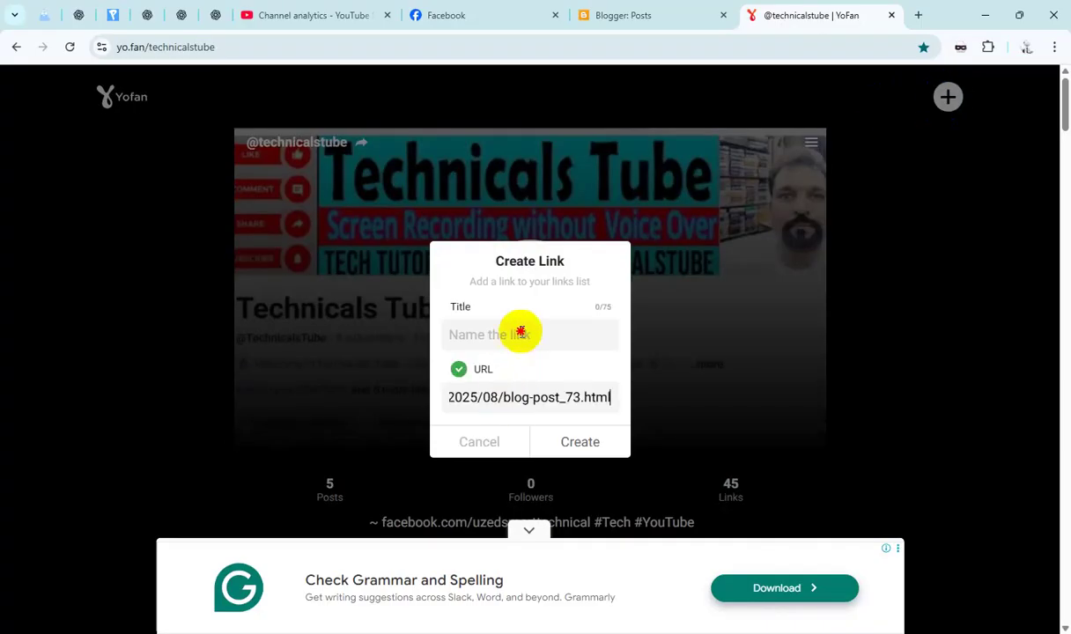
{"action": "left_click", "coordinate": [521, 335]}
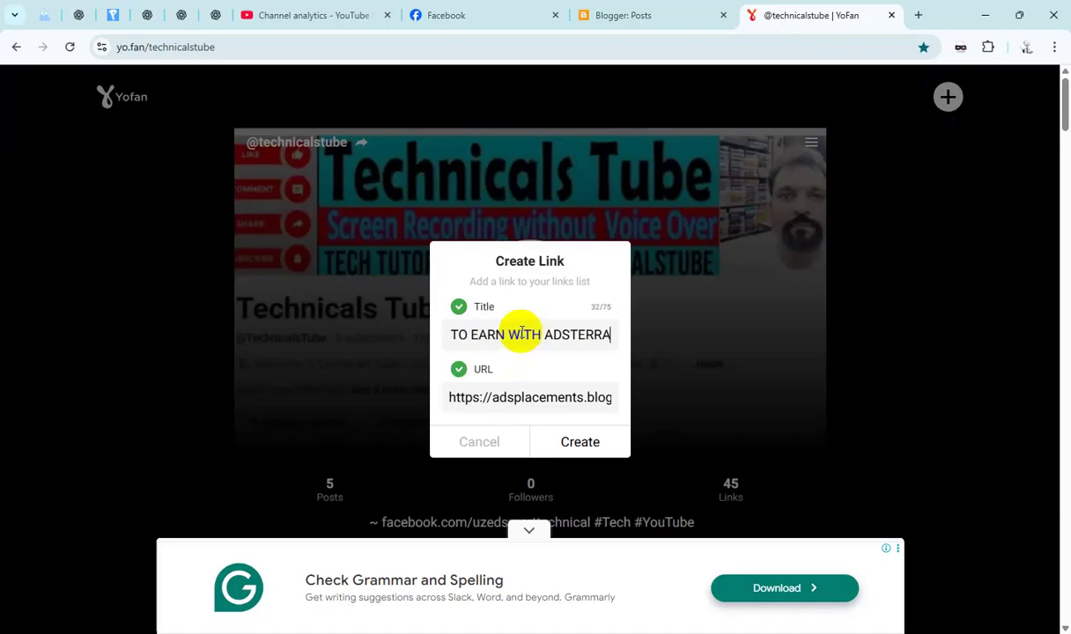
{"action": "left_click", "coordinate": [592, 437]}
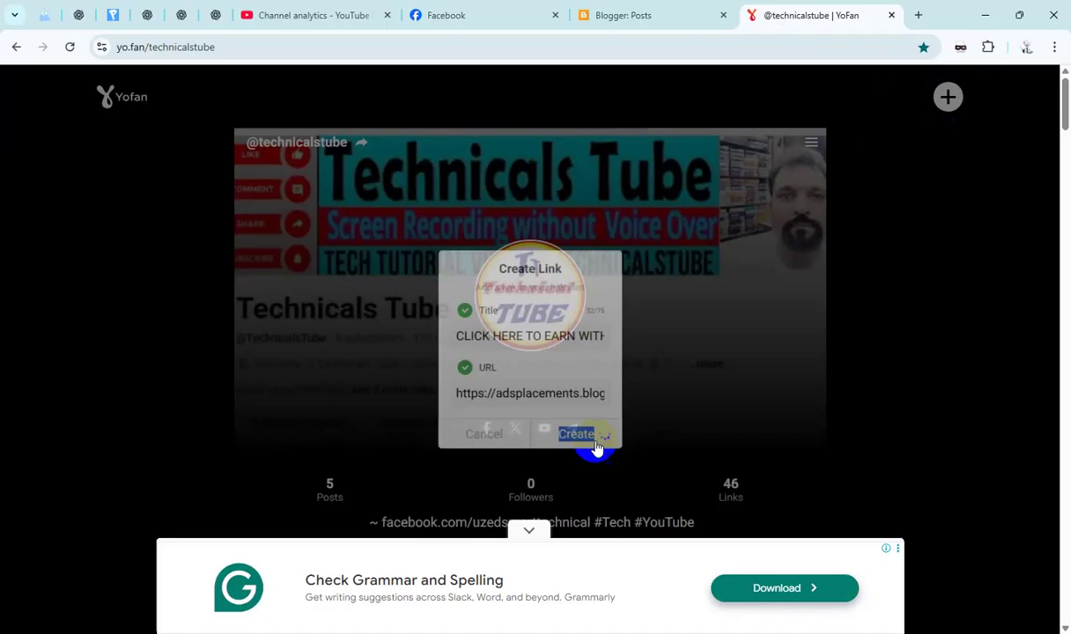
- Back in Blogger, mark the "Click here for more information" post and copy its share link
{"action": "left_click", "coordinate": [640, 13]}
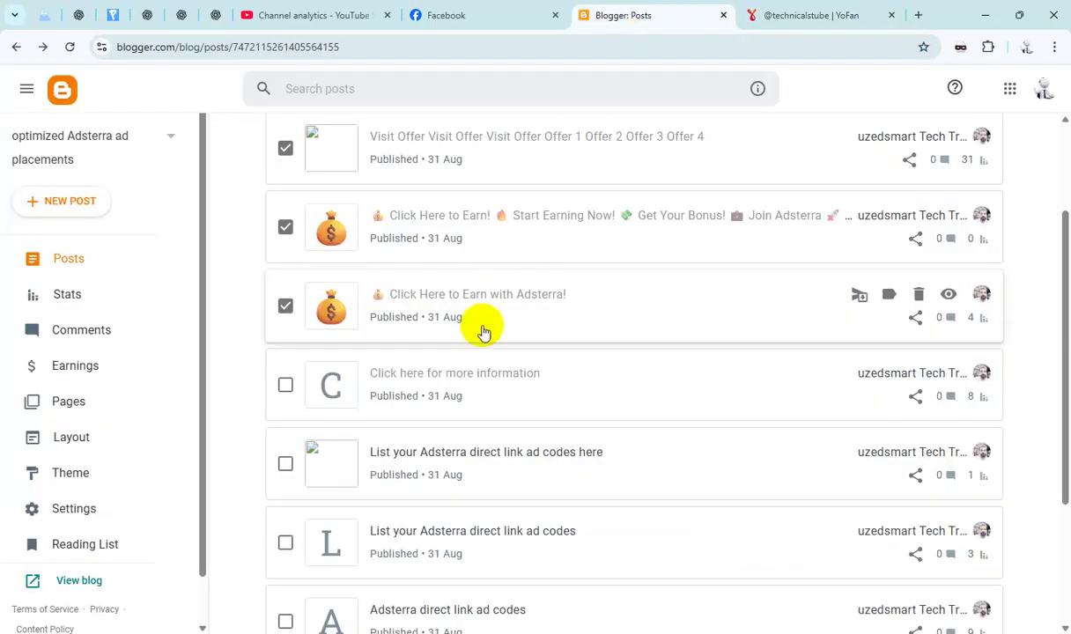
{"action": "scroll", "coordinate": [480, 327], "scroll_direction": "down", "scroll_amount": 1}
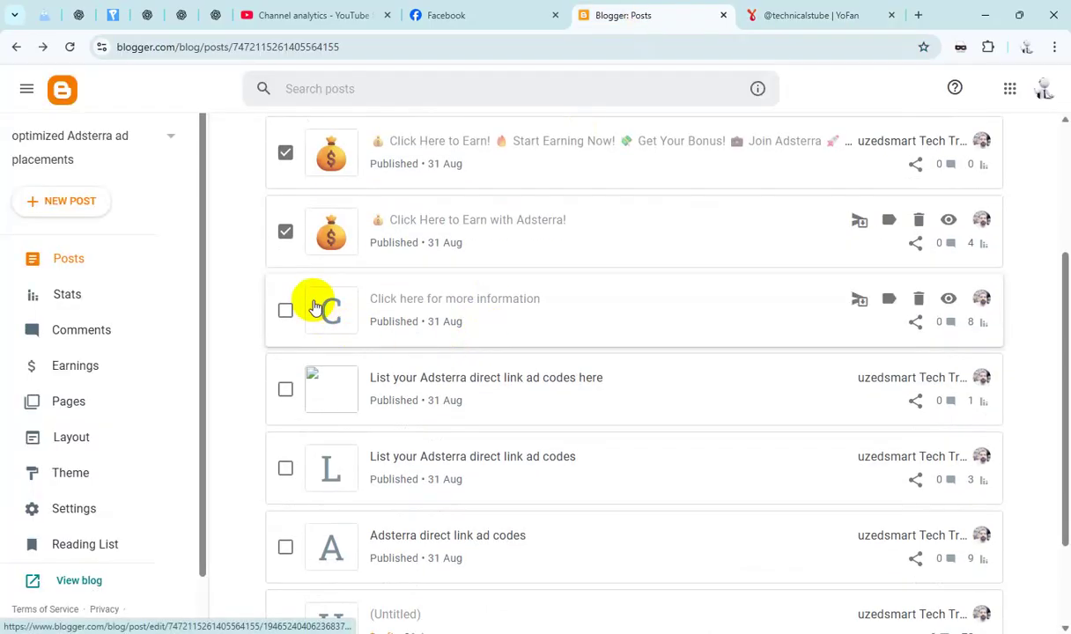
{"action": "left_click", "coordinate": [284, 310]}
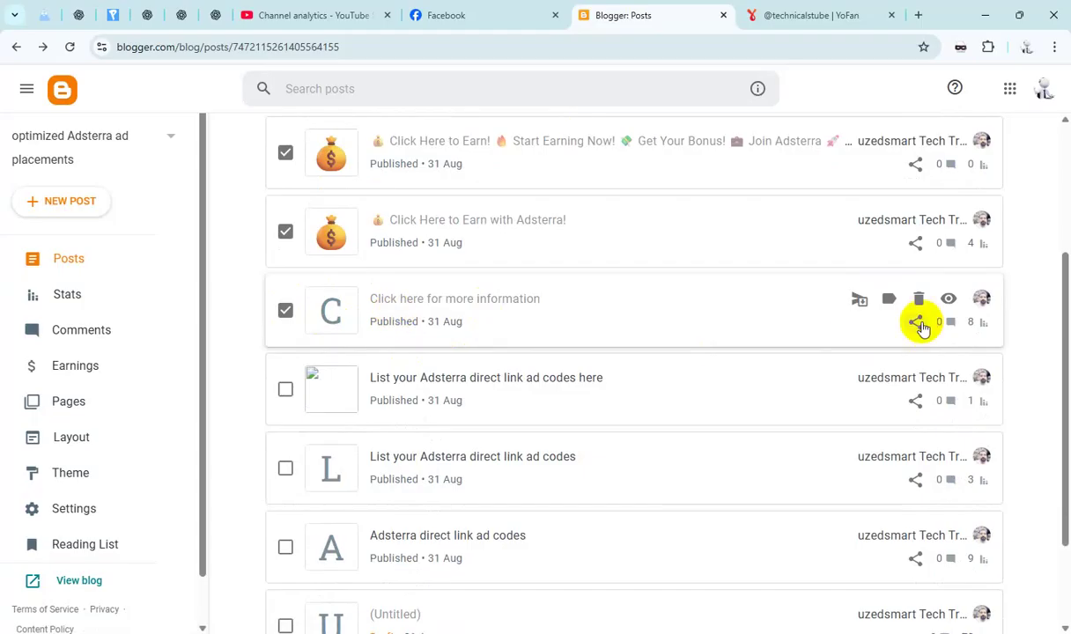
{"action": "left_click", "coordinate": [916, 322]}
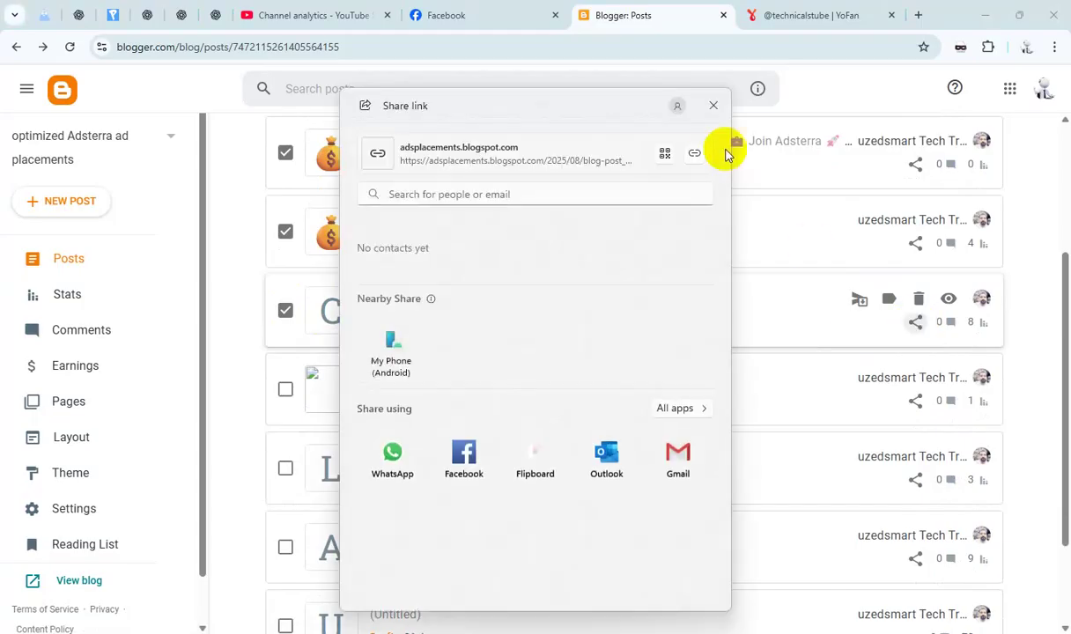
{"action": "left_click", "coordinate": [714, 107]}
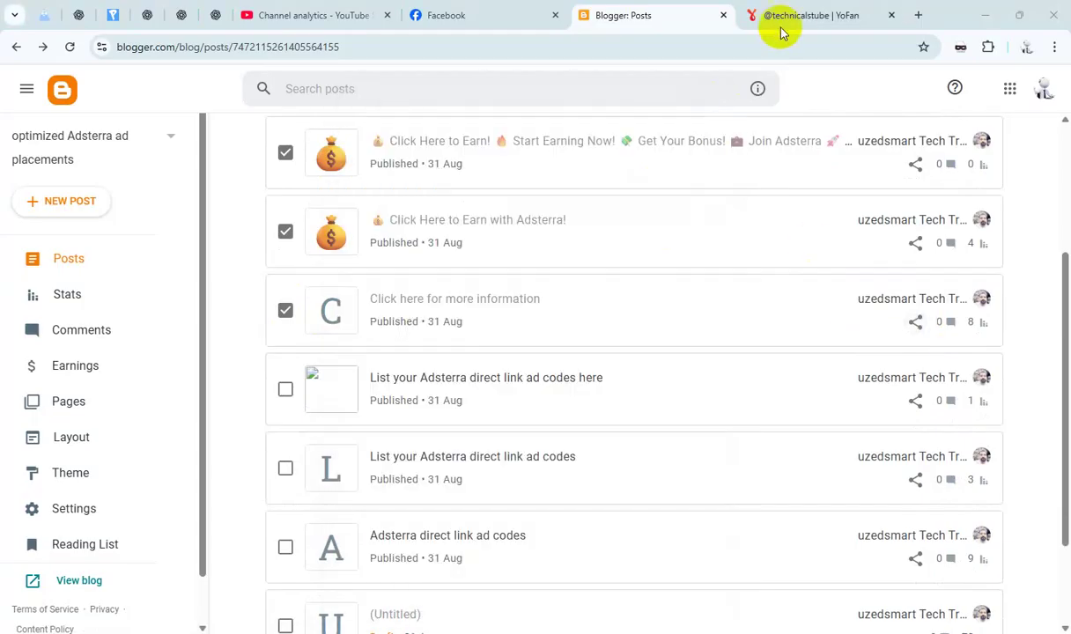
- Switch to YoFan and create a link titled "CLICK HERE TO MORE INFORMATION" with the copied post address as its URL
{"action": "left_click", "coordinate": [782, 18]}
{"action": "left_click", "coordinate": [946, 98]}
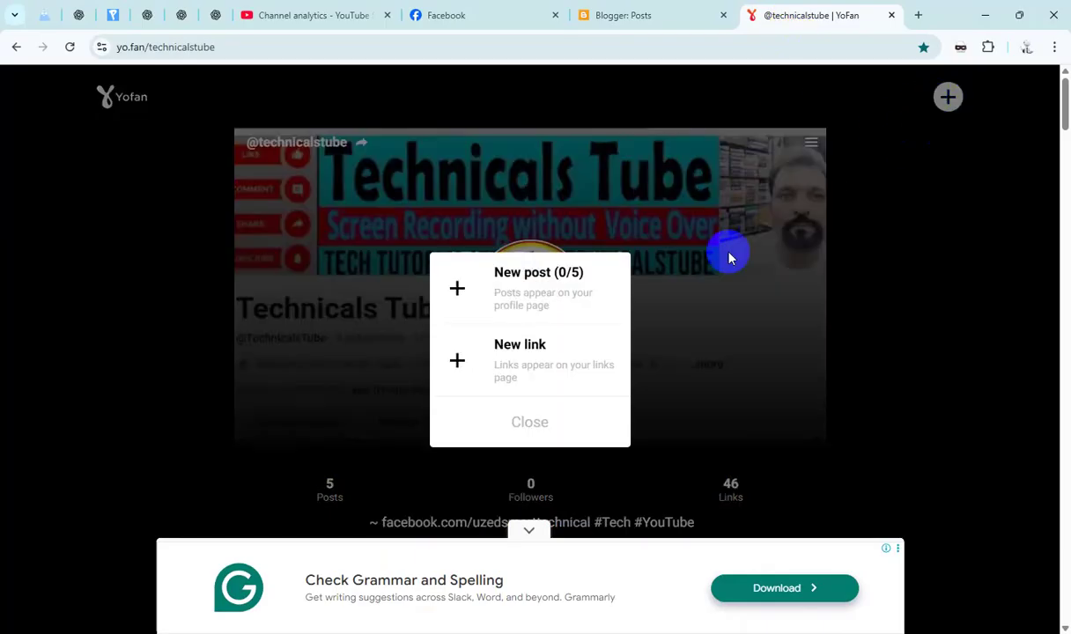
{"action": "left_click", "coordinate": [555, 349]}
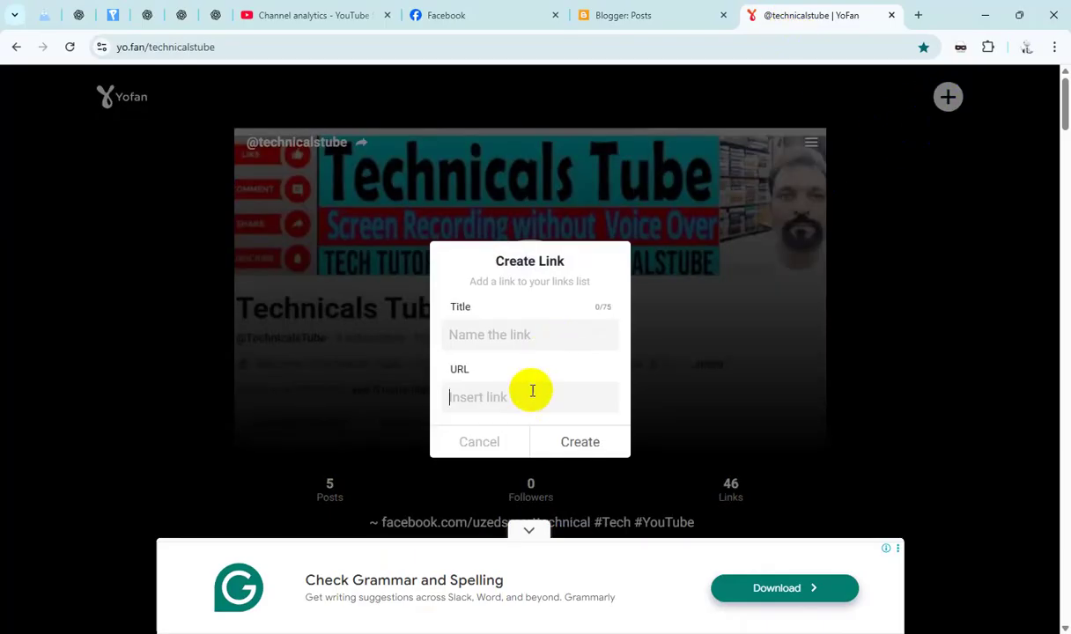
{"action": "left_click", "coordinate": [537, 384]}
{"action": "key", "text": "ctrl+v"}
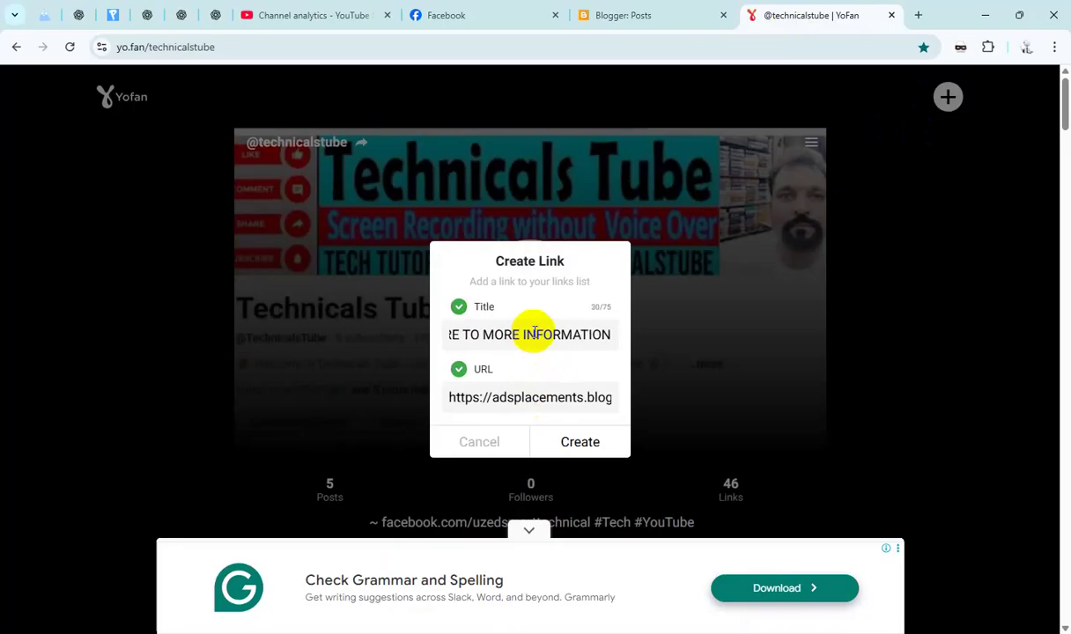
{"action": "left_click", "coordinate": [607, 439]}
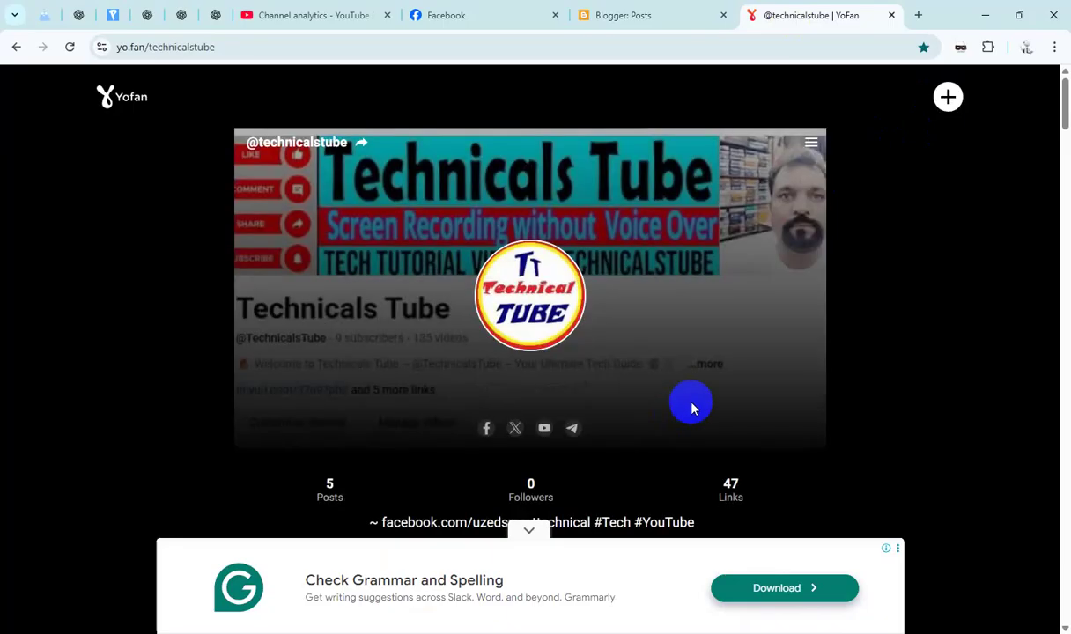
- Back in Blogger, mark the "List your Adsterra direct link ad codes here" post and copy its share link
{"action": "left_click", "coordinate": [627, 15]}
{"action": "scroll", "coordinate": [458, 297], "scroll_direction": "down", "scroll_amount": 2}
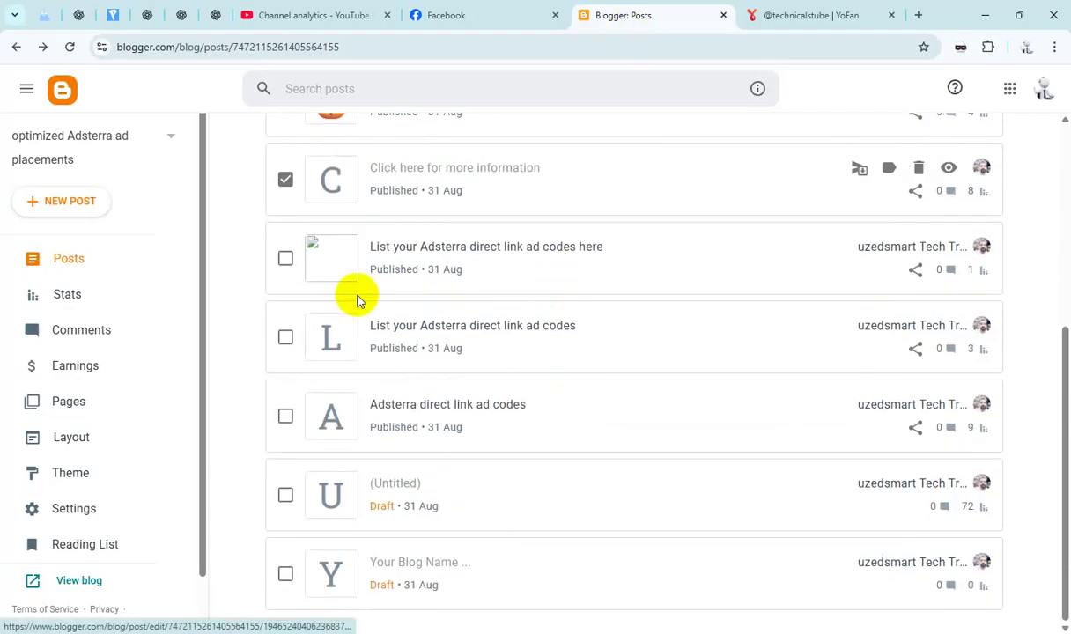
{"action": "left_click", "coordinate": [284, 258]}
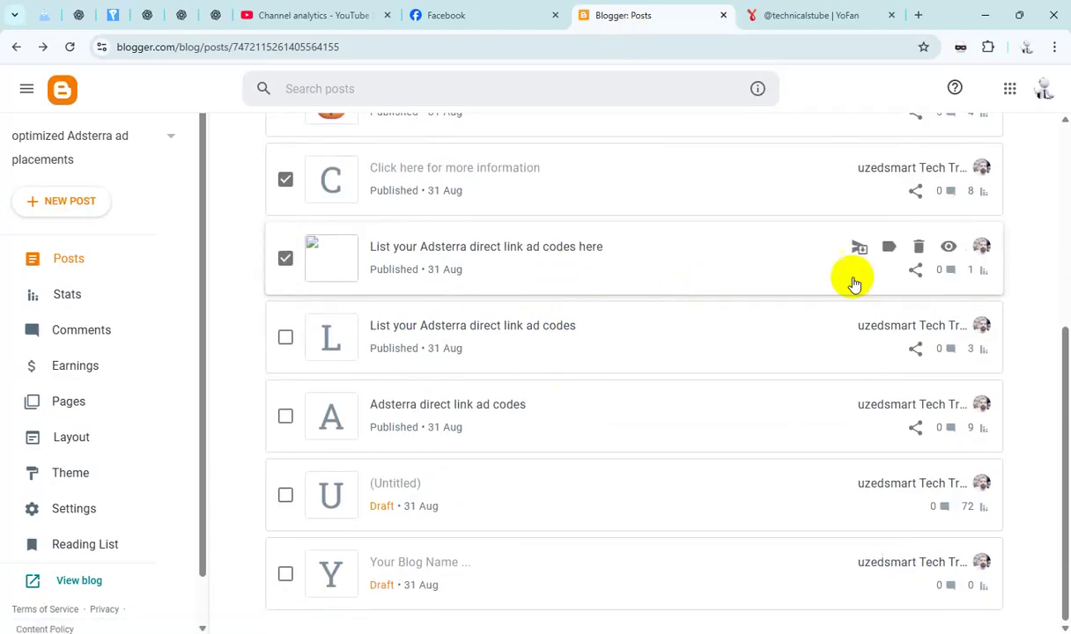
{"action": "left_click", "coordinate": [916, 271]}
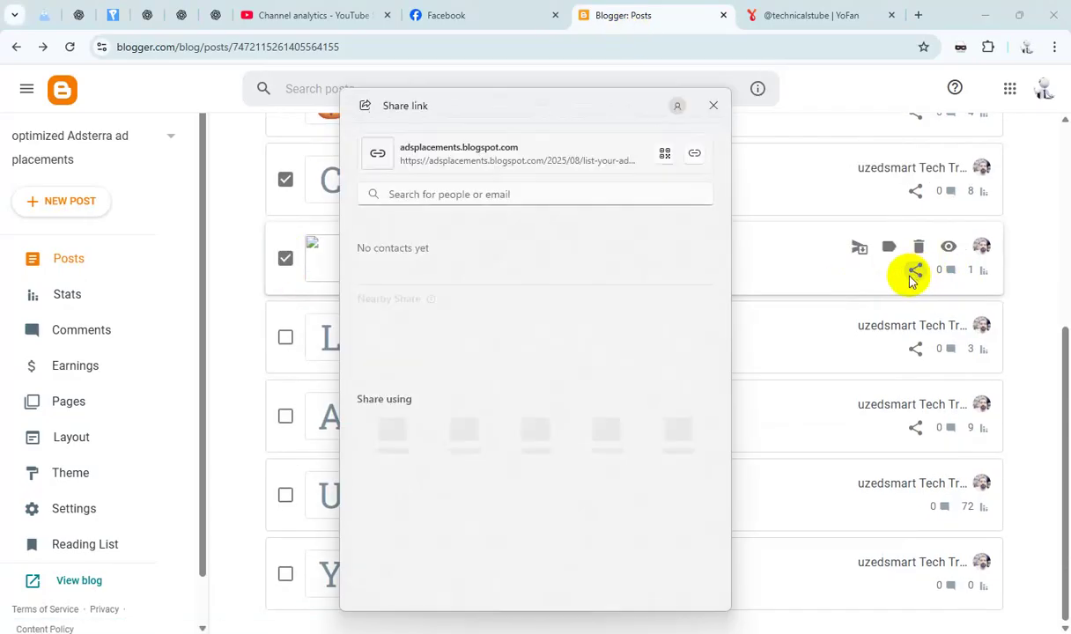
{"action": "left_click", "coordinate": [713, 105]}
- In YoFan, start a new link and paste the copied address of the "List your Adsterra direct link ad codes here" post as its URL
{"action": "left_click", "coordinate": [810, 15]}
{"action": "left_click", "coordinate": [955, 114]}
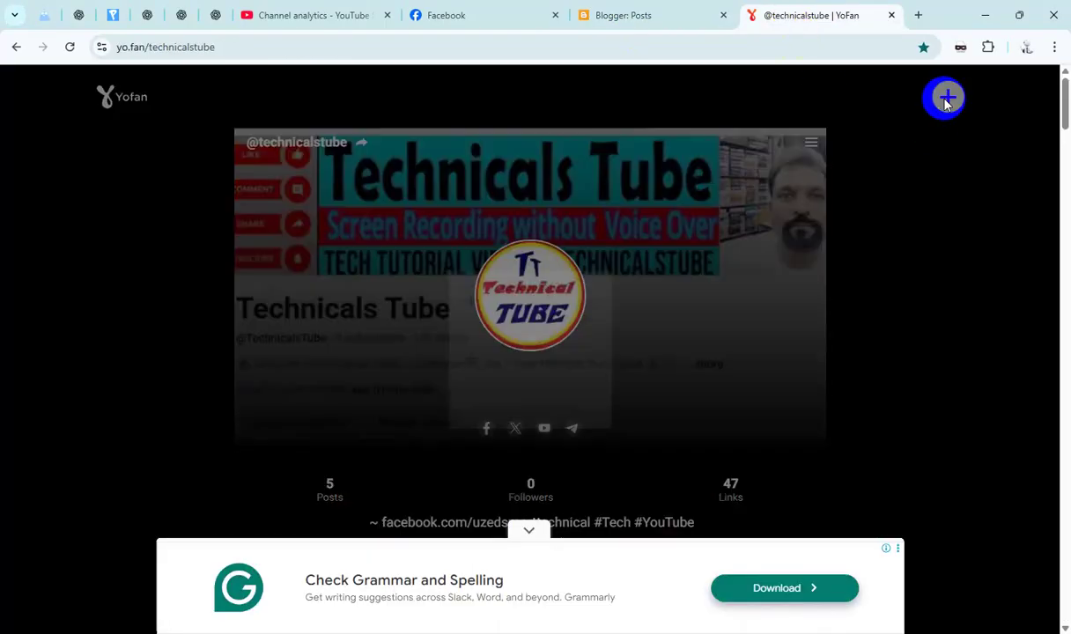
{"action": "left_click", "coordinate": [537, 351]}
{"action": "left_click", "coordinate": [534, 384]}
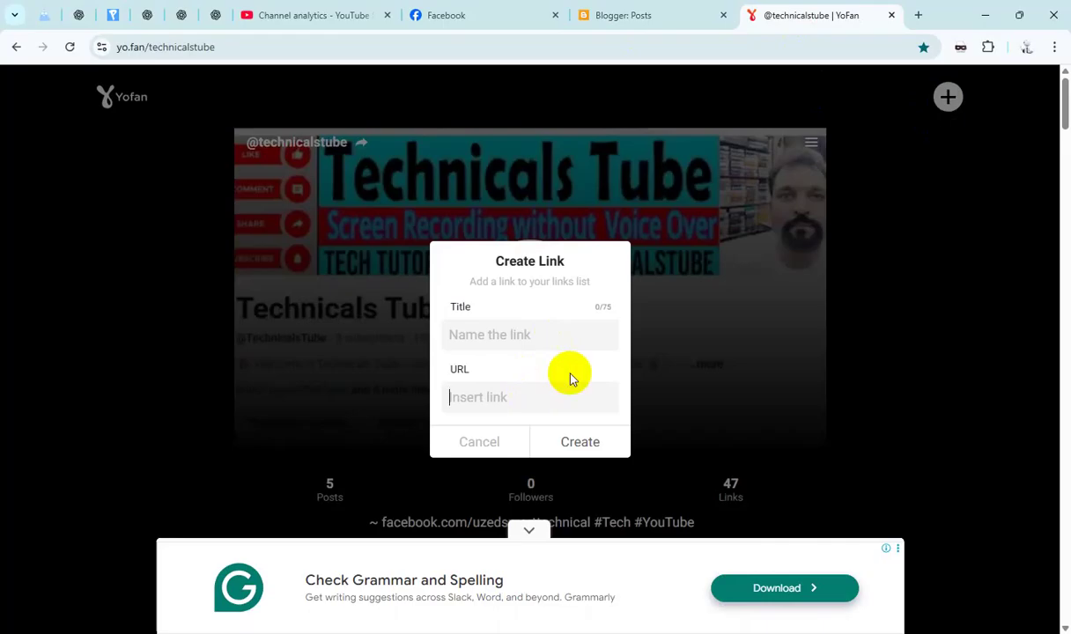
{"action": "key", "text": "ctrl+v"}
- In Blogger, open the "List your Adsterra direct link ad codes here" post and copy its full title
{"action": "left_click", "coordinate": [646, 18]}
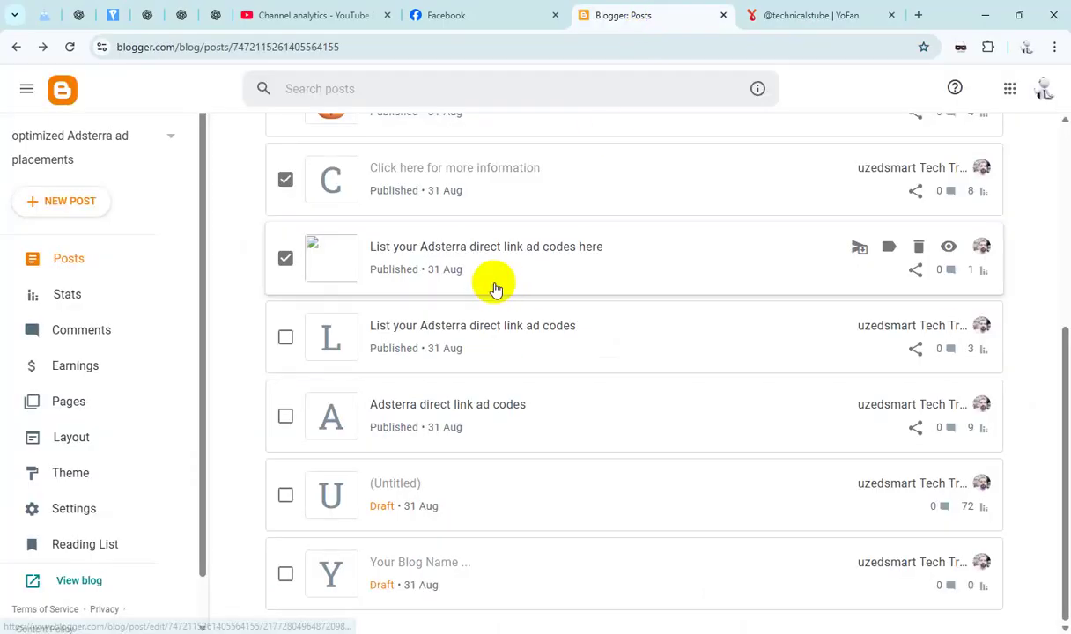
{"action": "left_click", "coordinate": [515, 251]}
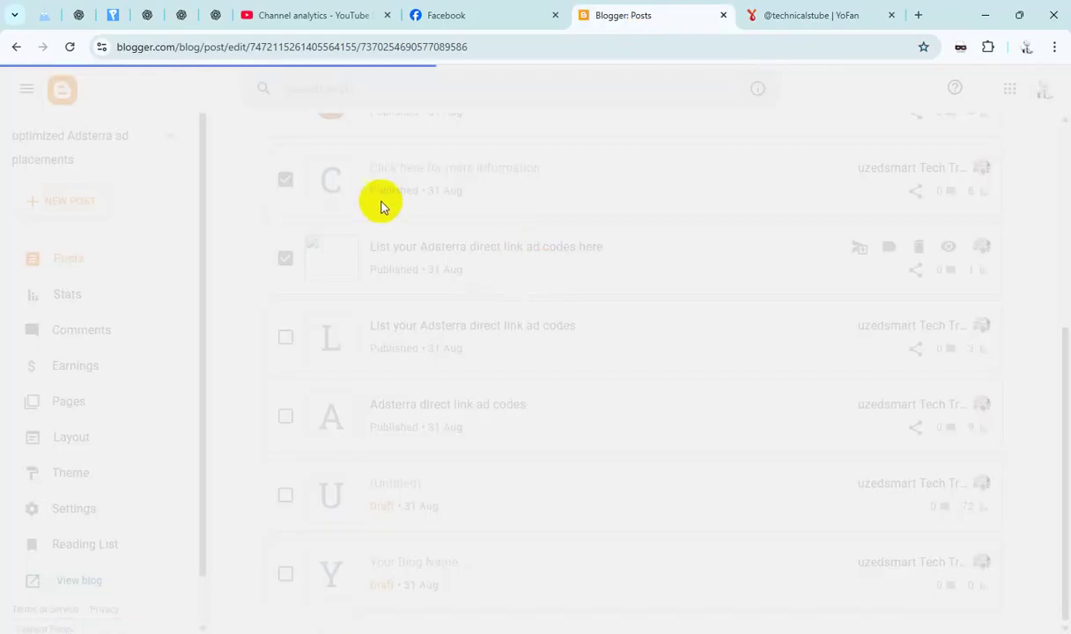
{"action": "triple_click", "coordinate": [221, 148]}
{"action": "key", "text": "ctrl+c"}
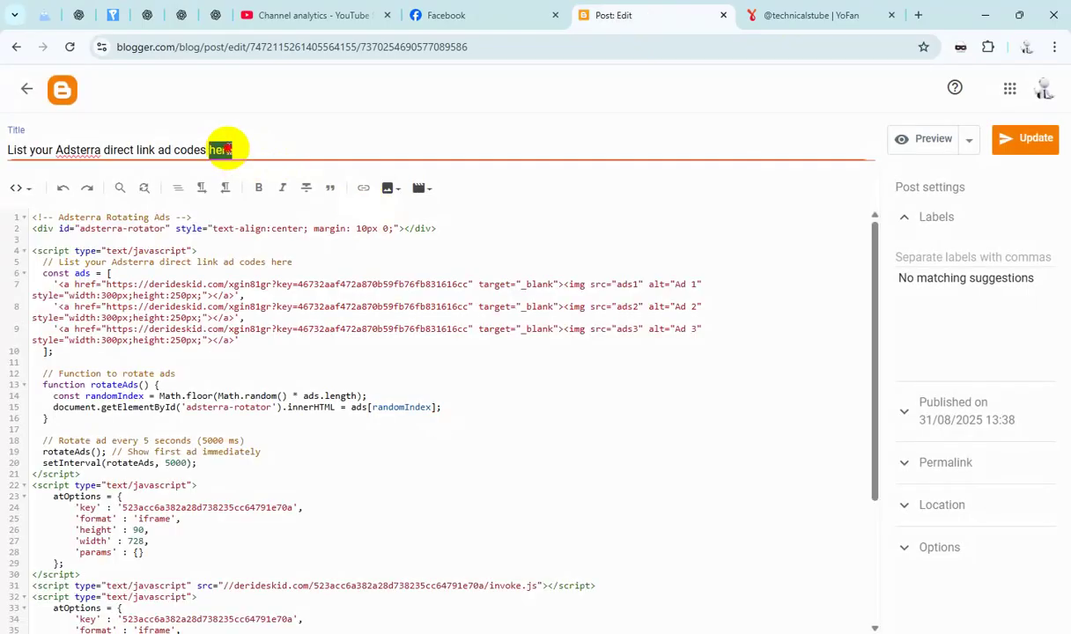
- Return to YoFan, title the pending link "List your Adsterra direct link ad codes here" and create it
{"action": "left_click", "coordinate": [749, 14]}
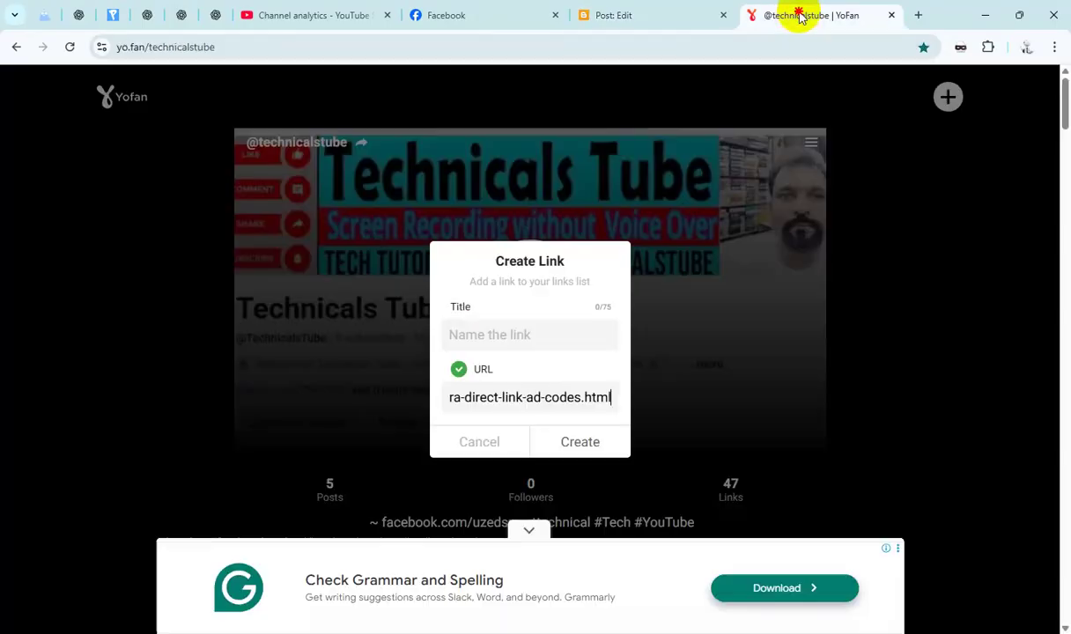
{"action": "left_click", "coordinate": [526, 335]}
{"action": "key", "text": "ctrl+v"}
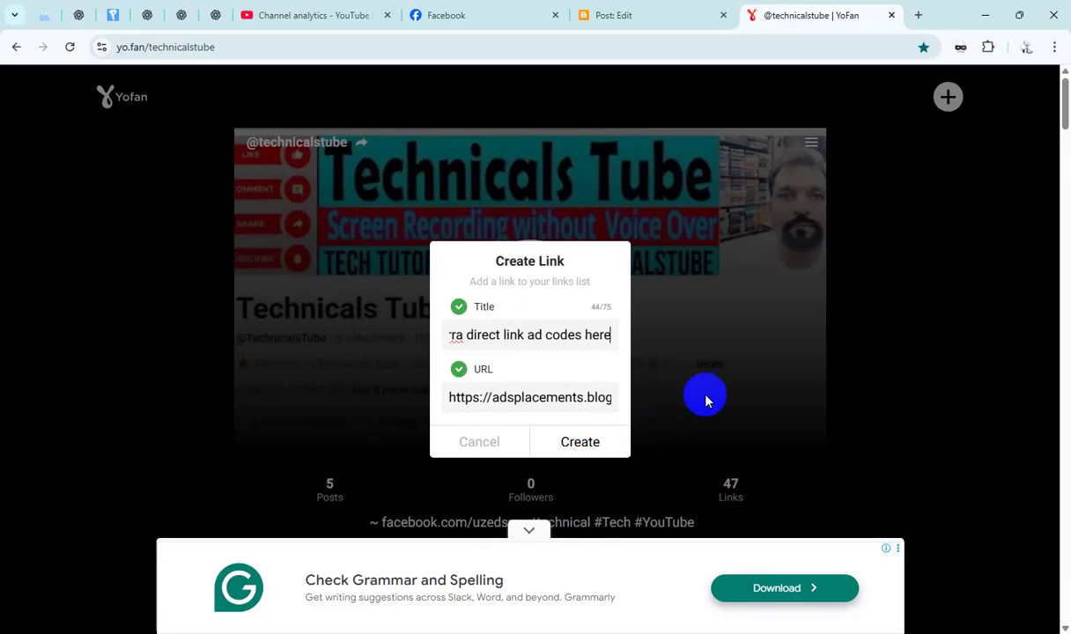
{"action": "left_click", "coordinate": [605, 438]}
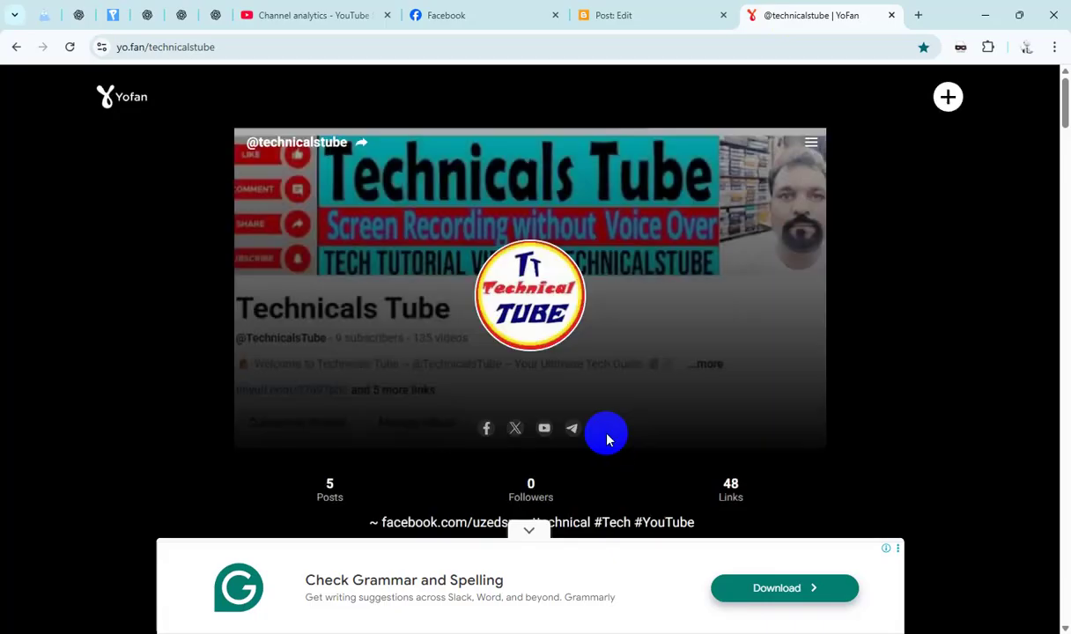
- Return to Blogger's posts list, mark the "List your Adsterra direct link ad codes" post and copy its share link
{"action": "left_click", "coordinate": [653, 13]}
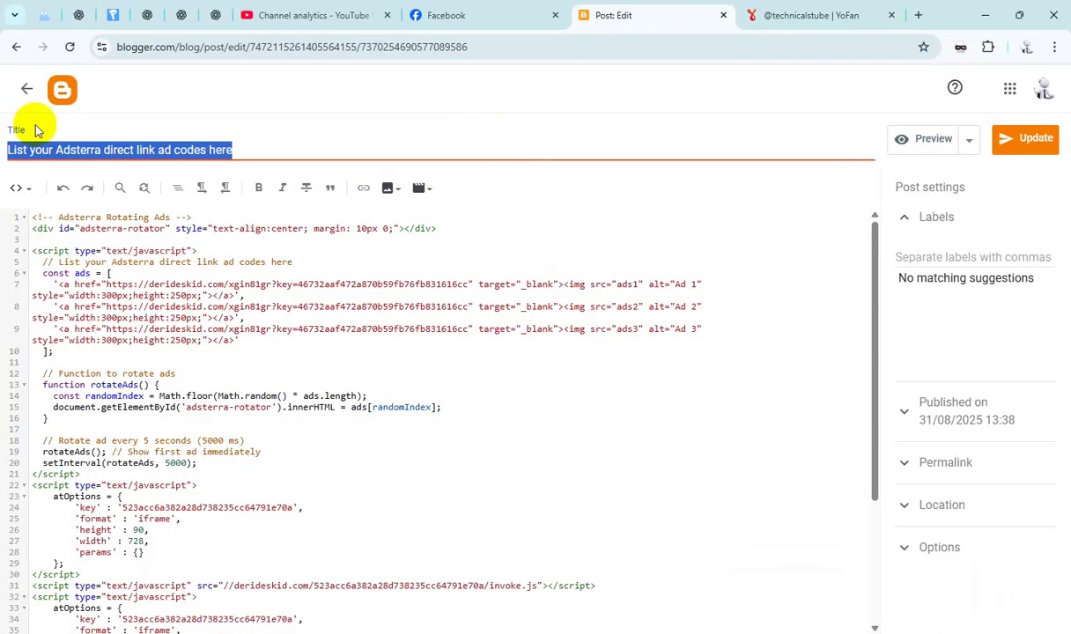
{"action": "left_click", "coordinate": [25, 90]}
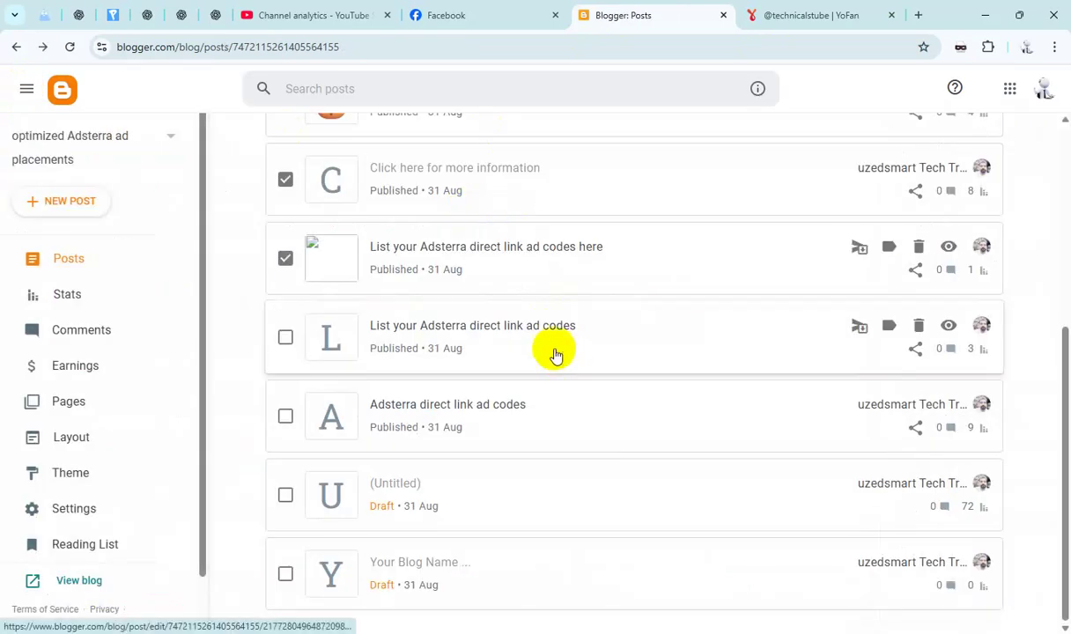
{"action": "left_click", "coordinate": [284, 338]}
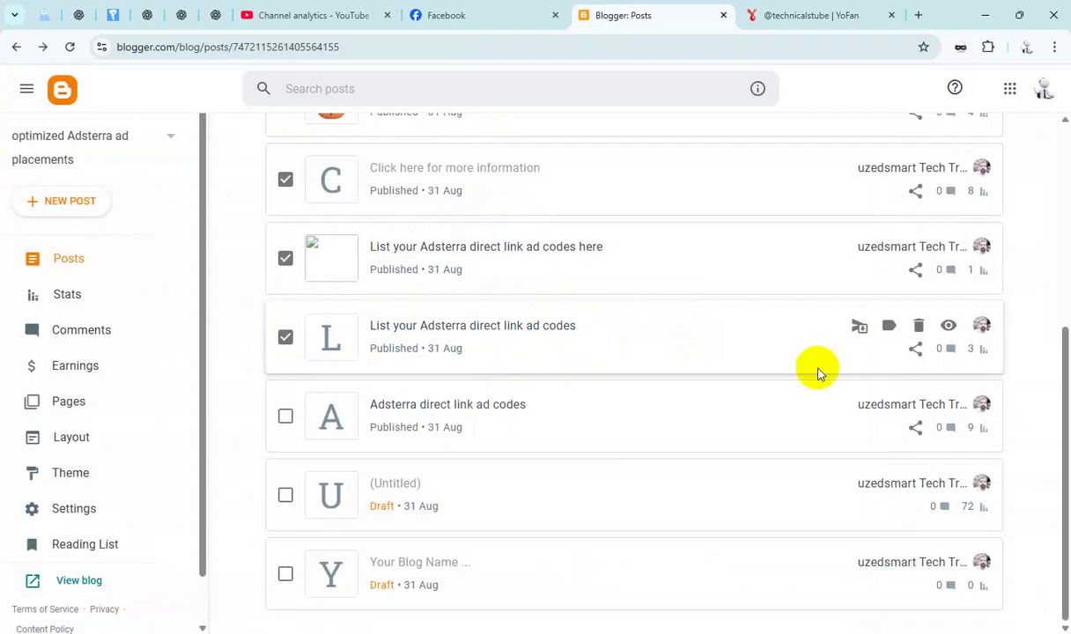
{"action": "left_click", "coordinate": [917, 351]}
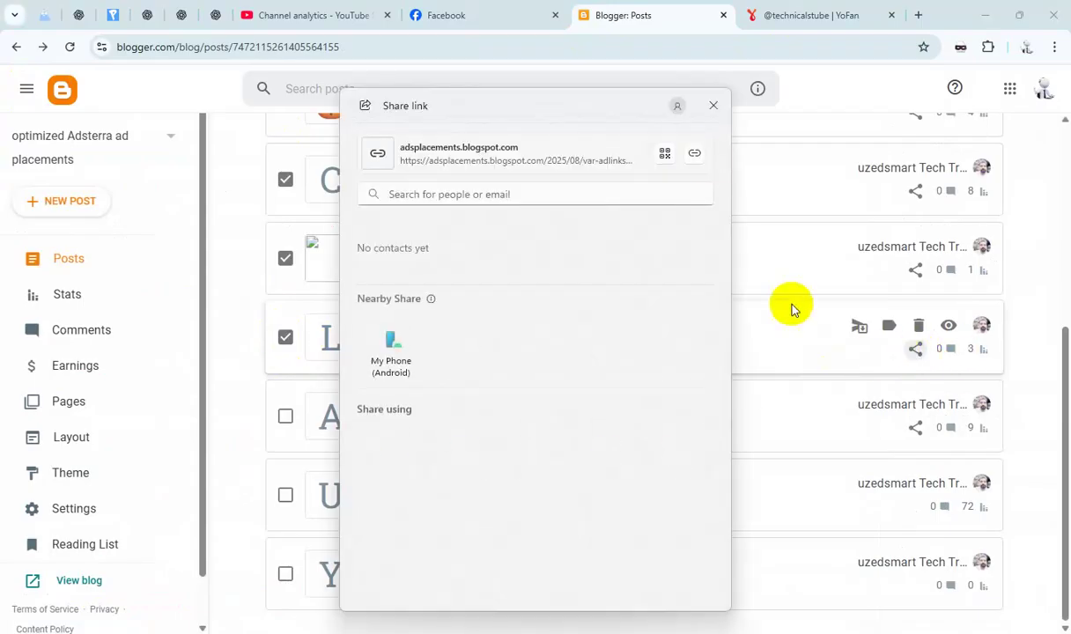
{"action": "left_click", "coordinate": [712, 106]}
- In YoFan, start a new link with the copied address of the "List your Adsterra direct link ad codes" post as its URL
{"action": "left_click", "coordinate": [793, 23]}
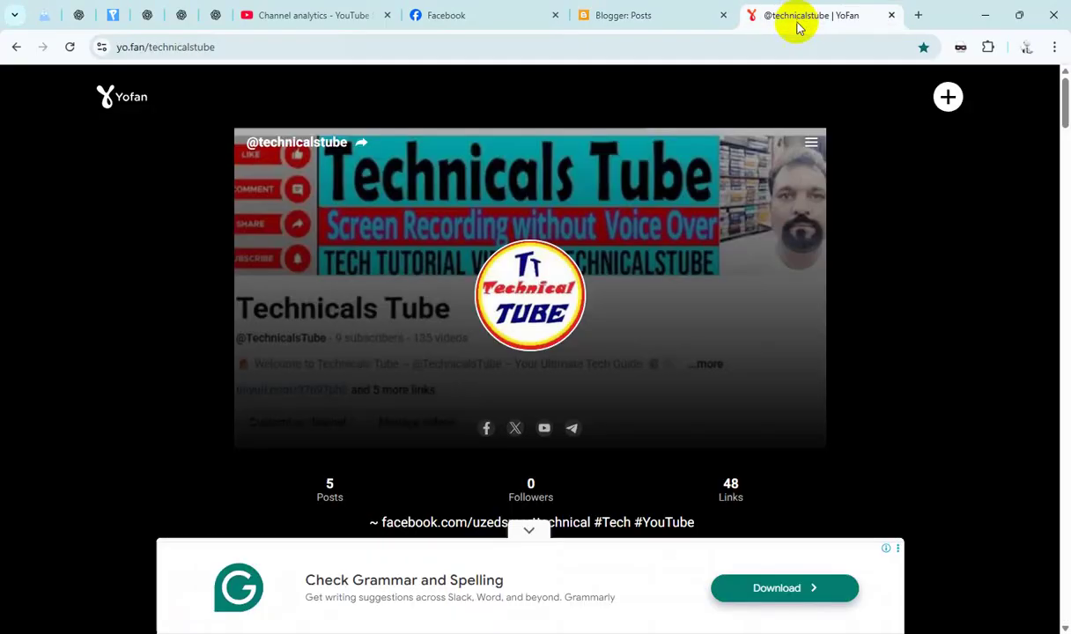
{"action": "left_click", "coordinate": [947, 96]}
{"action": "left_click", "coordinate": [574, 373]}
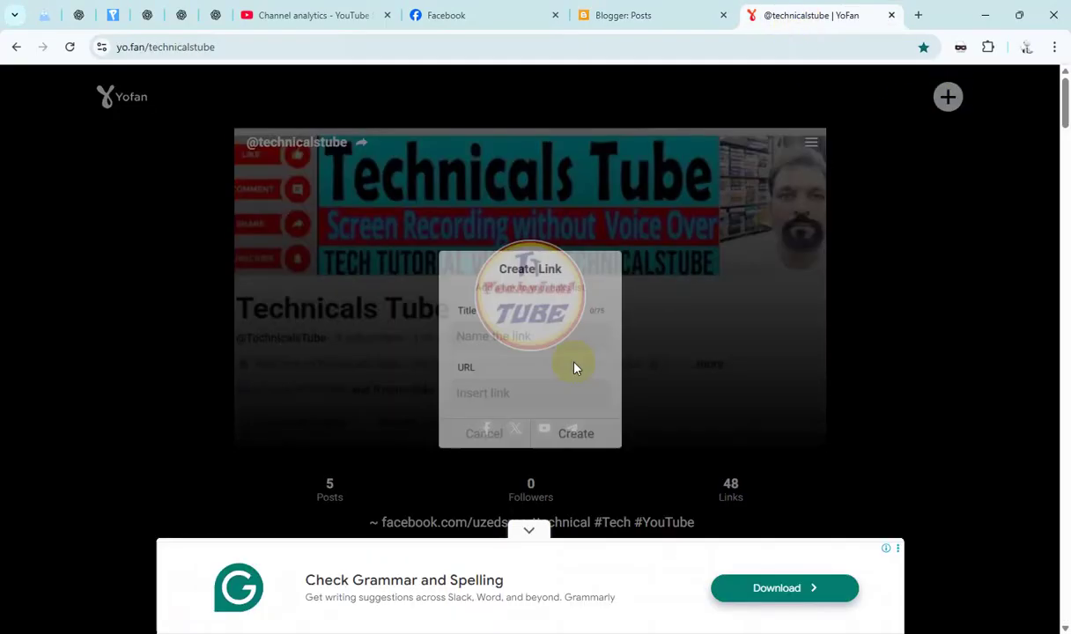
{"action": "left_click", "coordinate": [509, 392]}
{"action": "key", "text": "ctrl+v"}
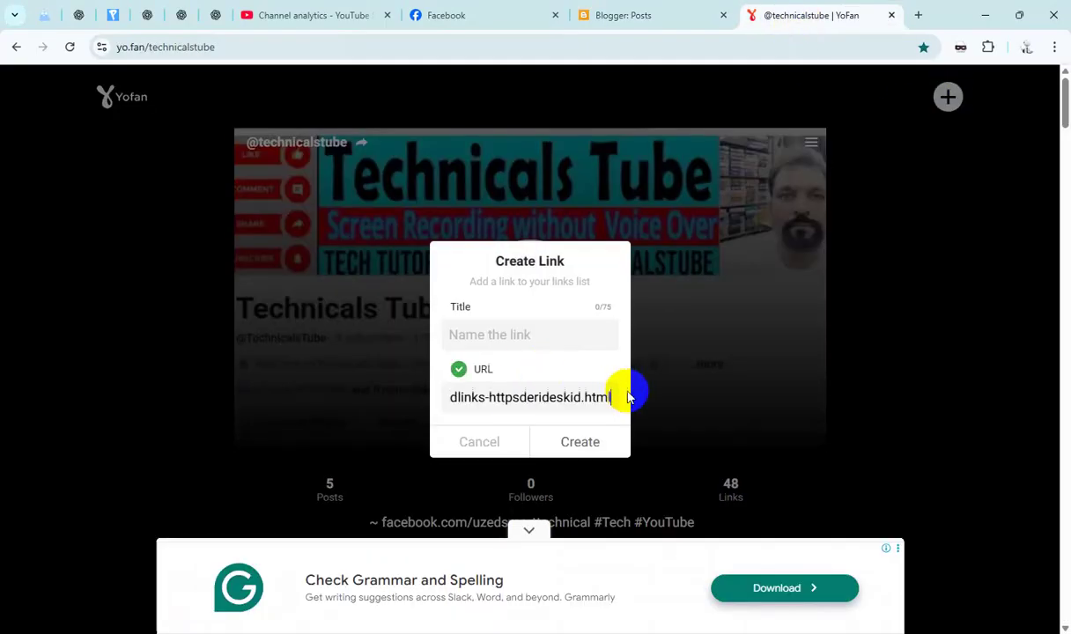
- In Blogger, open the "List your Adsterra direct link ad codes" post and copy its full title
{"action": "left_click", "coordinate": [622, 20]}
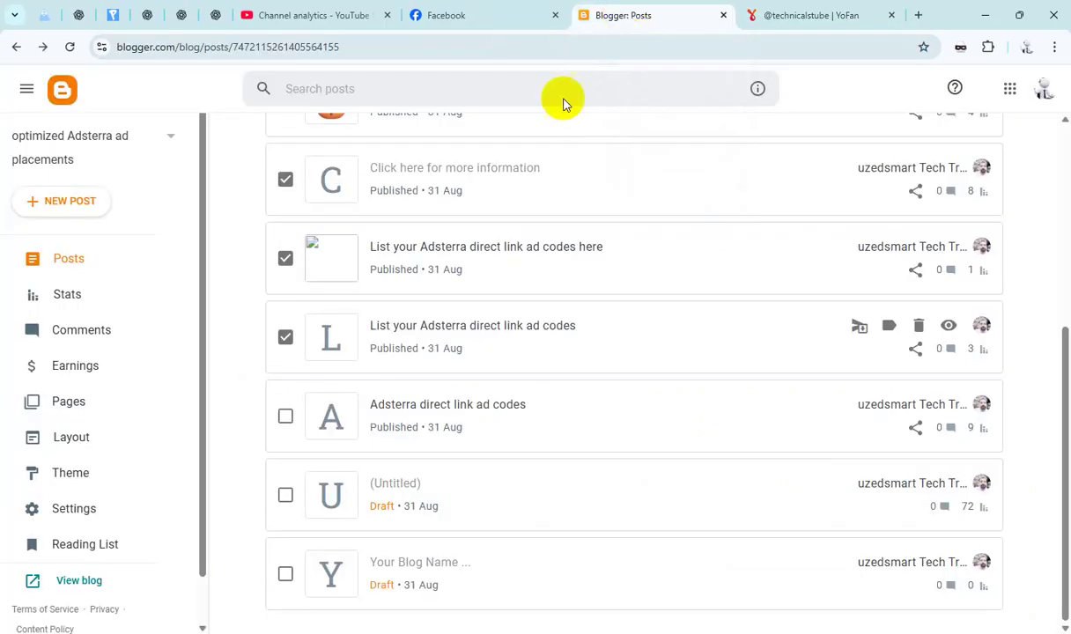
{"action": "left_click", "coordinate": [488, 328]}
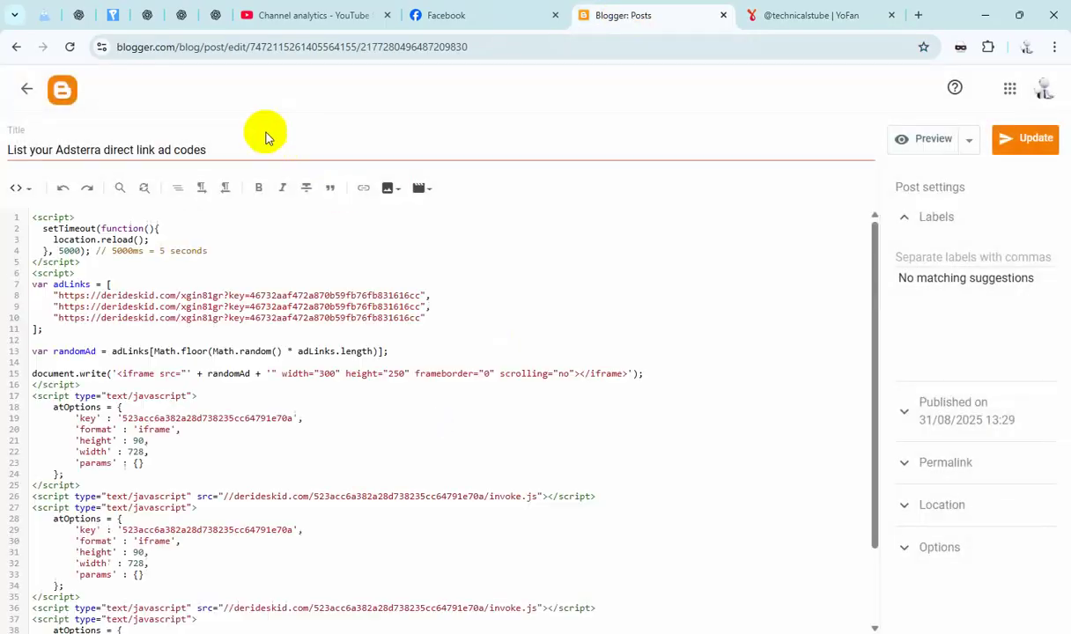
{"action": "left_click", "coordinate": [271, 148]}
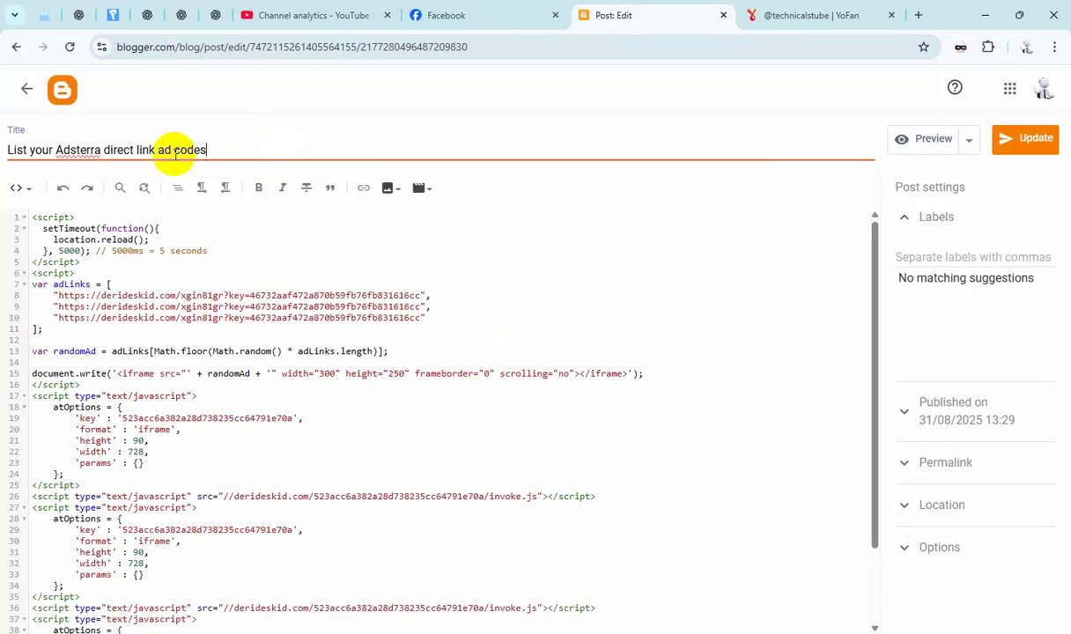
{"action": "key", "text": "ctrl+a"}
{"action": "key", "text": "ctrl+c"}
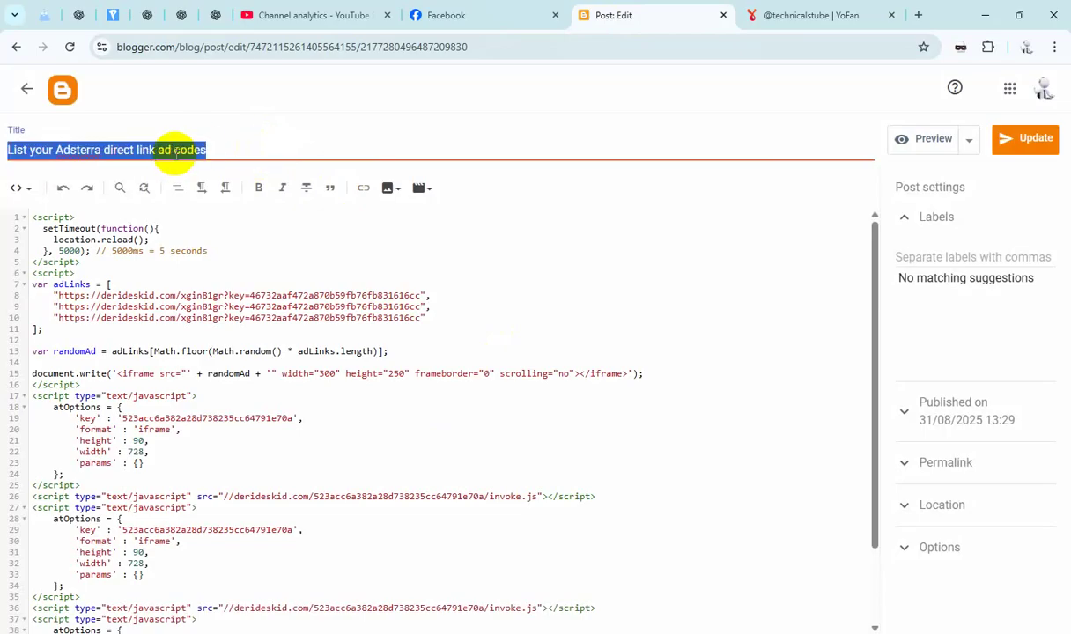
- Switch back to YoFan, title the pending link "List your Adsterra direct link ad codes" and create it
{"action": "left_click", "coordinate": [806, 18]}
{"action": "left_click", "coordinate": [507, 335]}
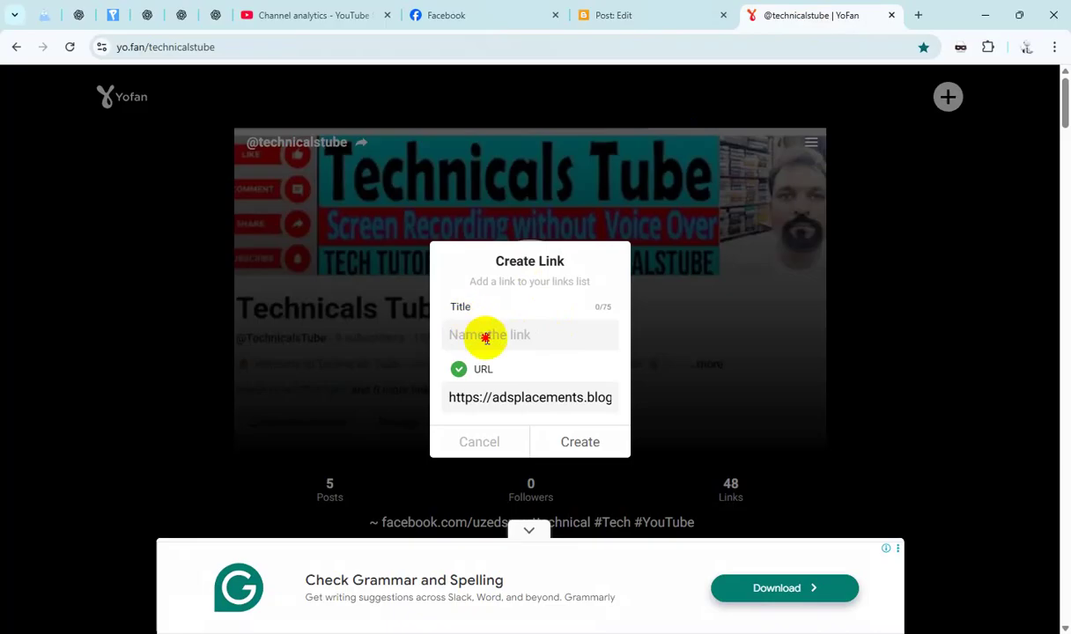
{"action": "key", "text": "ctrl+v"}
{"action": "left_click", "coordinate": [615, 452]}
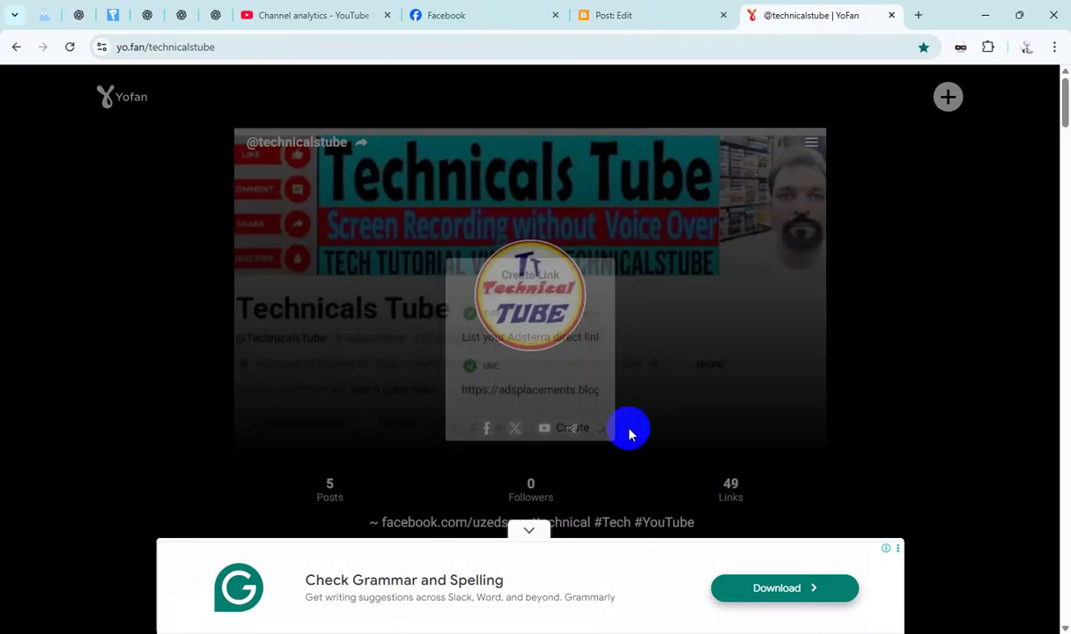
- Return to Blogger's posts list, mark the "Adsterra direct link ad codes" post and copy its share link
{"action": "left_click", "coordinate": [618, 15]}
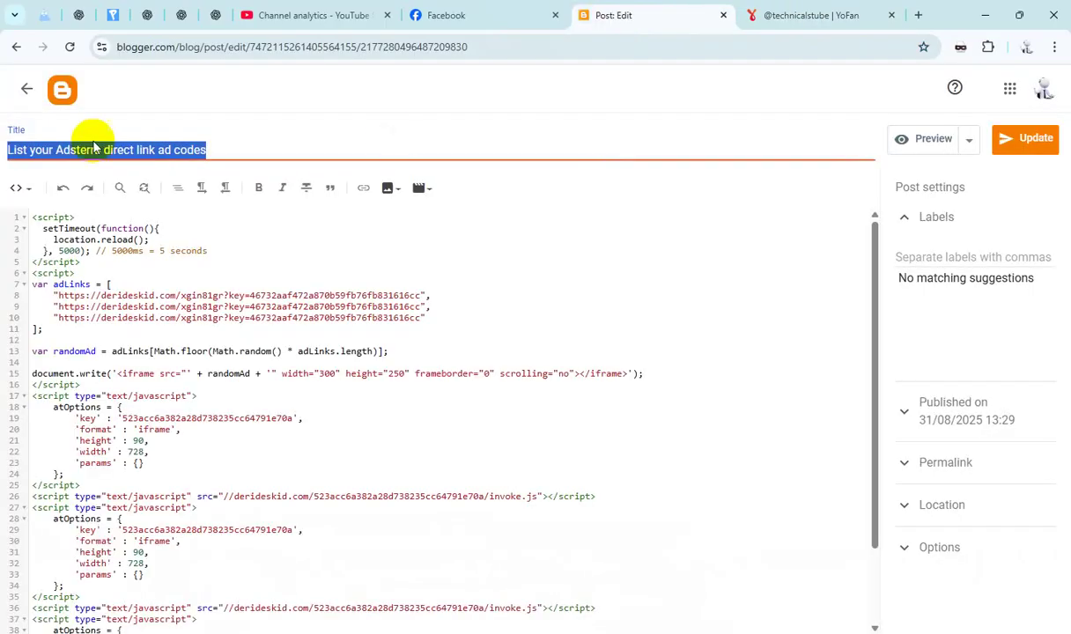
{"action": "left_click", "coordinate": [29, 88]}
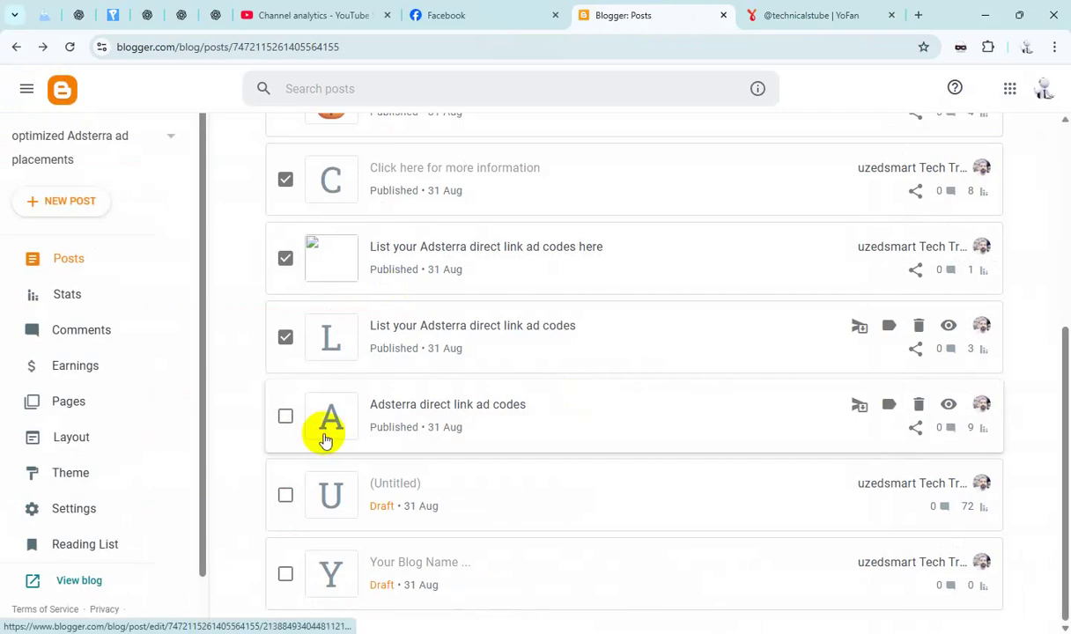
{"action": "left_click", "coordinate": [287, 417]}
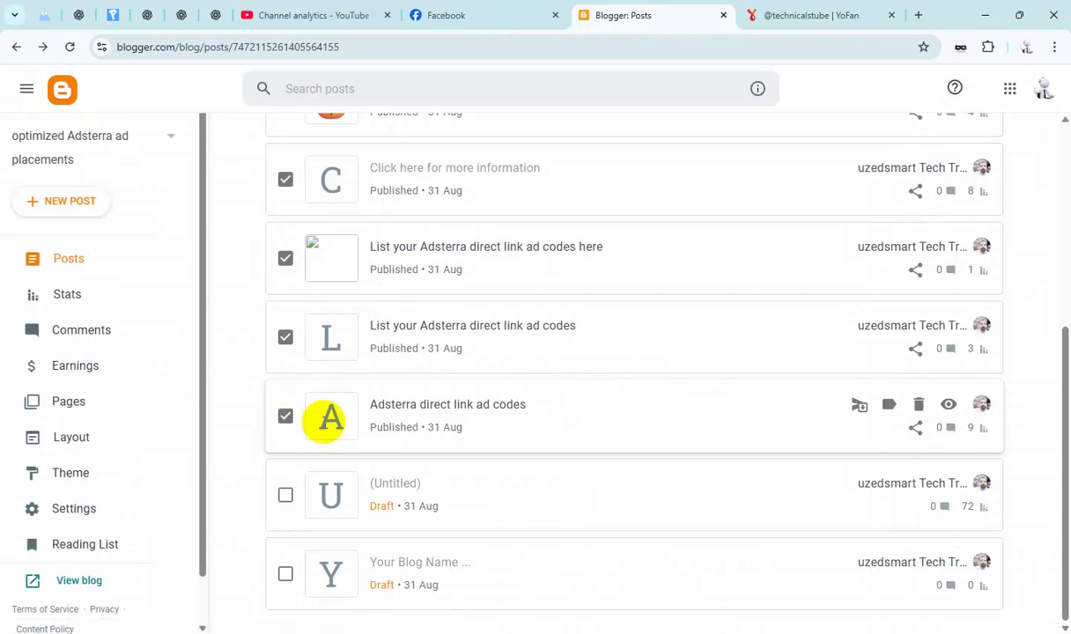
{"action": "left_click", "coordinate": [915, 429]}
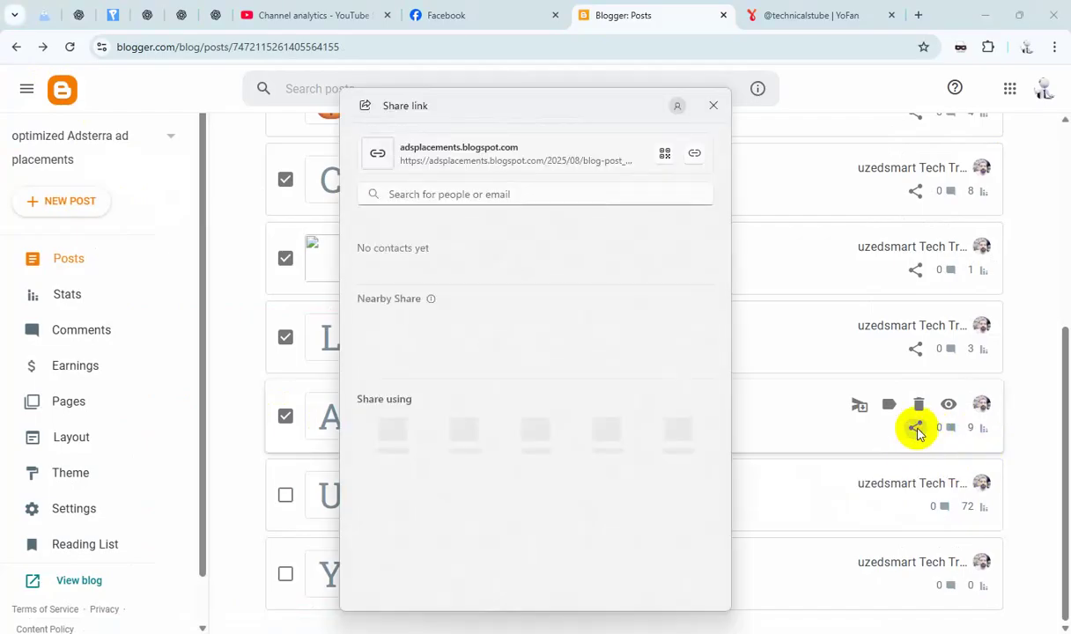
{"action": "left_click", "coordinate": [713, 105]}
- In YoFan, create a link titled "Adsterra Direct Links Ad Code" with the copied post address as its URL
{"action": "left_click", "coordinate": [782, 15]}
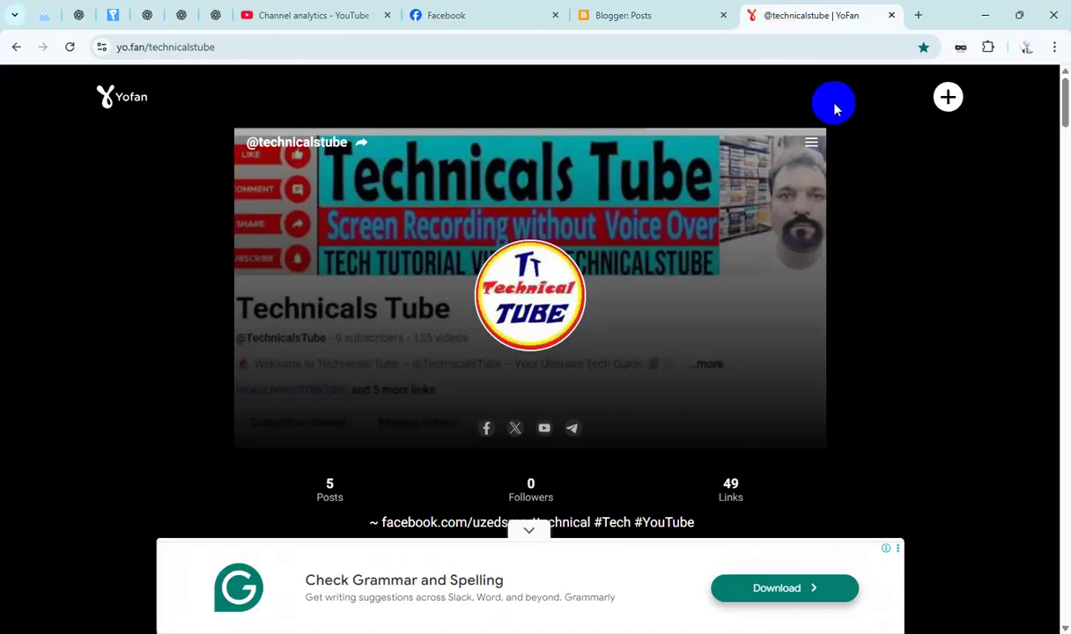
{"action": "left_click", "coordinate": [950, 104]}
{"action": "left_click", "coordinate": [531, 346]}
{"action": "left_click", "coordinate": [512, 397]}
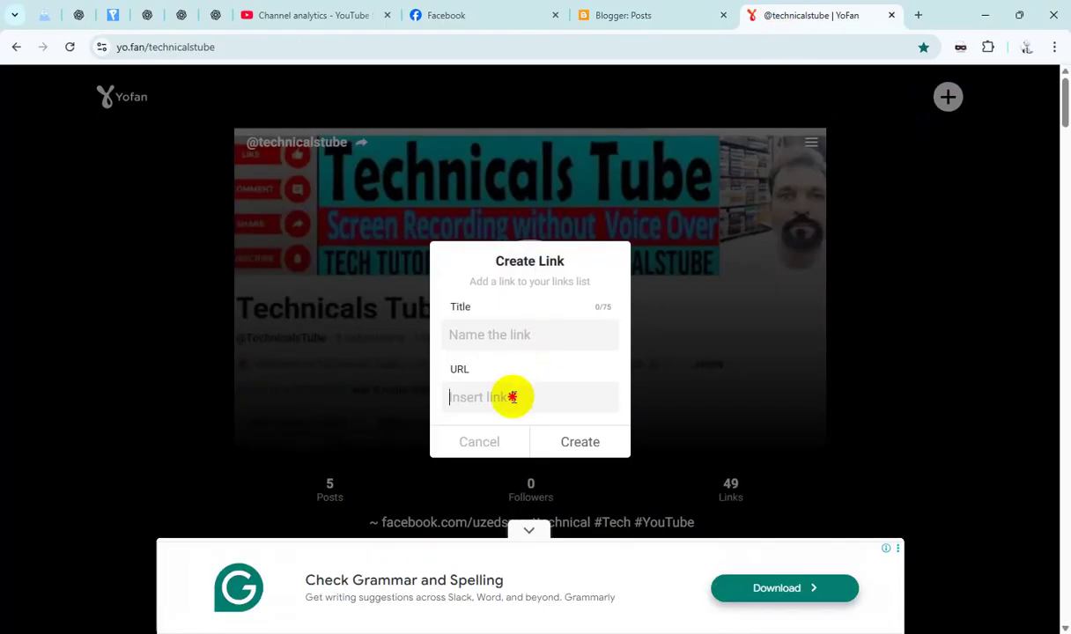
{"action": "key", "text": "ctrl+v"}
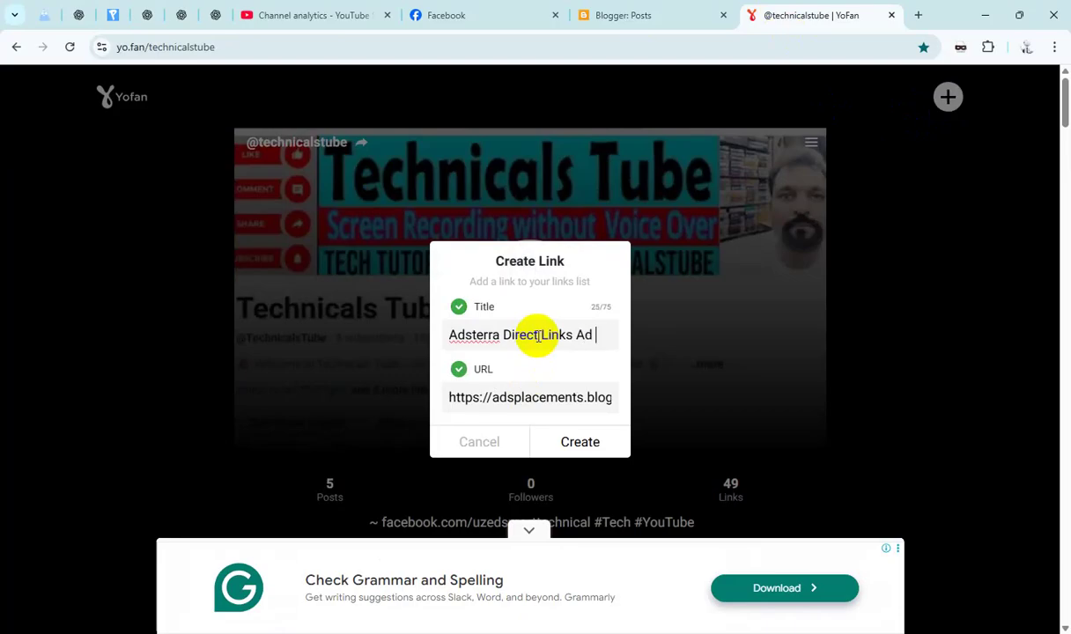
{"action": "type", "text": "Code"}
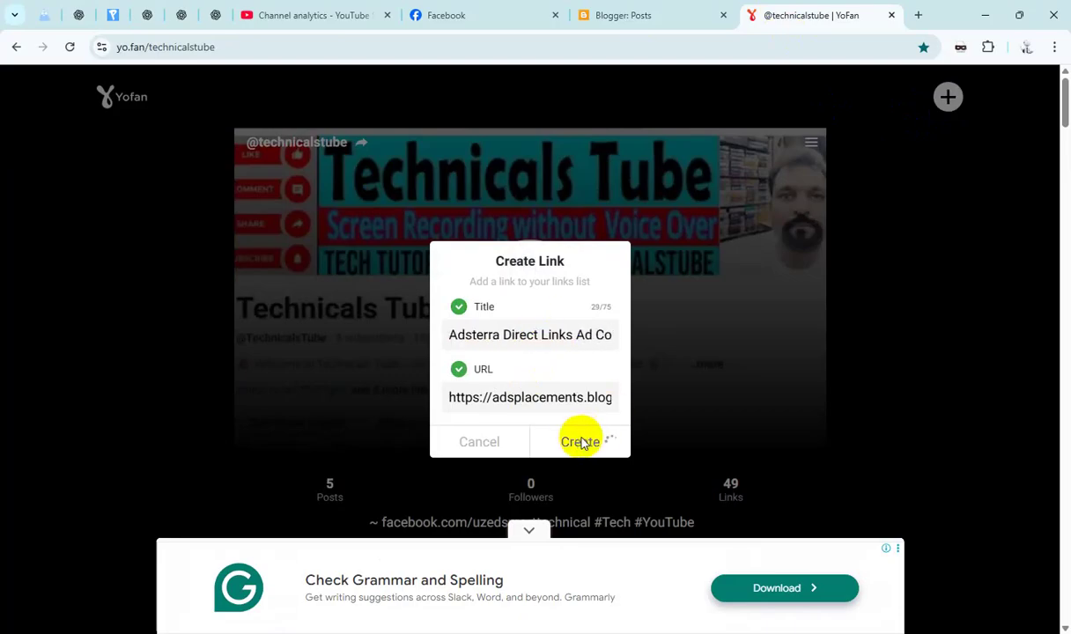
{"action": "left_click", "coordinate": [583, 435]}
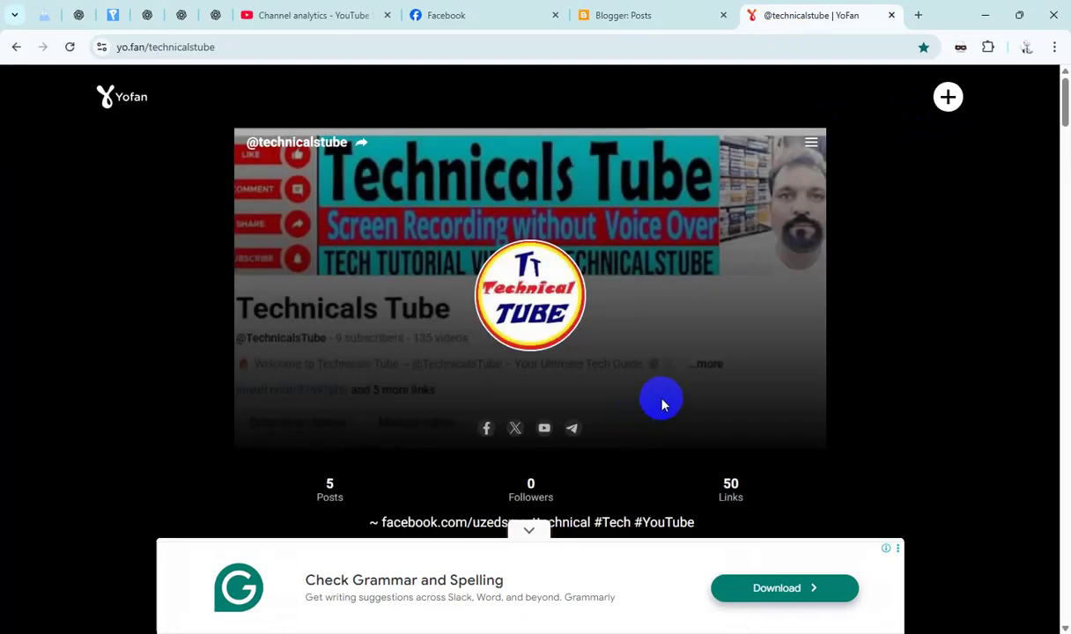
- Switch back to Blogger and copy the address of the public blog
{"action": "left_click", "coordinate": [629, 14]}
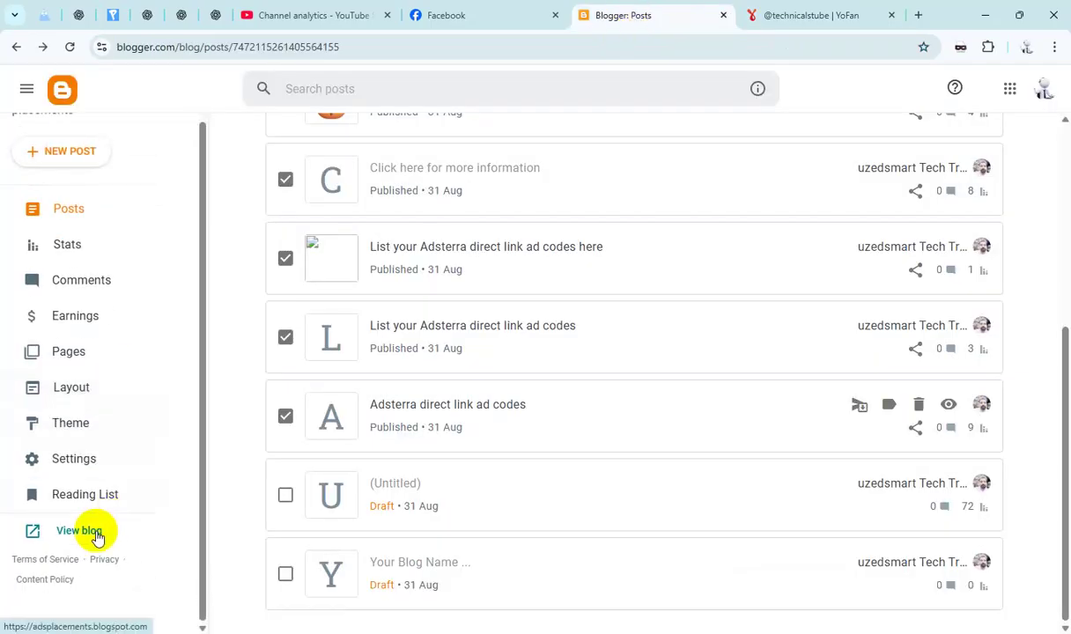
{"action": "right_click", "coordinate": [97, 537]}
{"action": "left_click", "coordinate": [165, 478]}
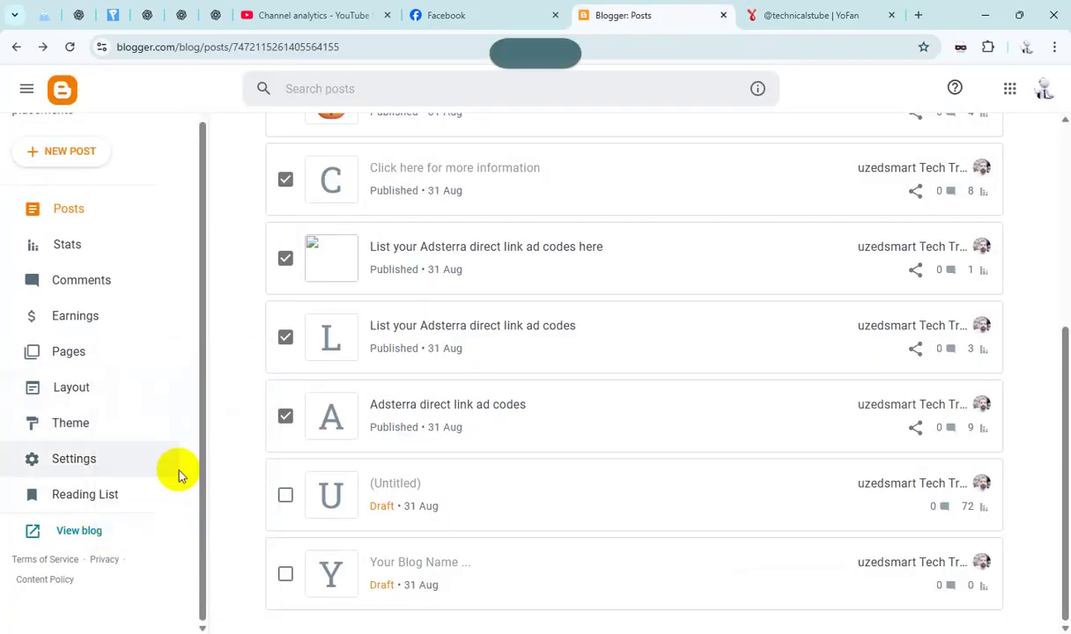
{"action": "left_click", "coordinate": [769, 26]}
{"action": "left_click", "coordinate": [947, 96]}
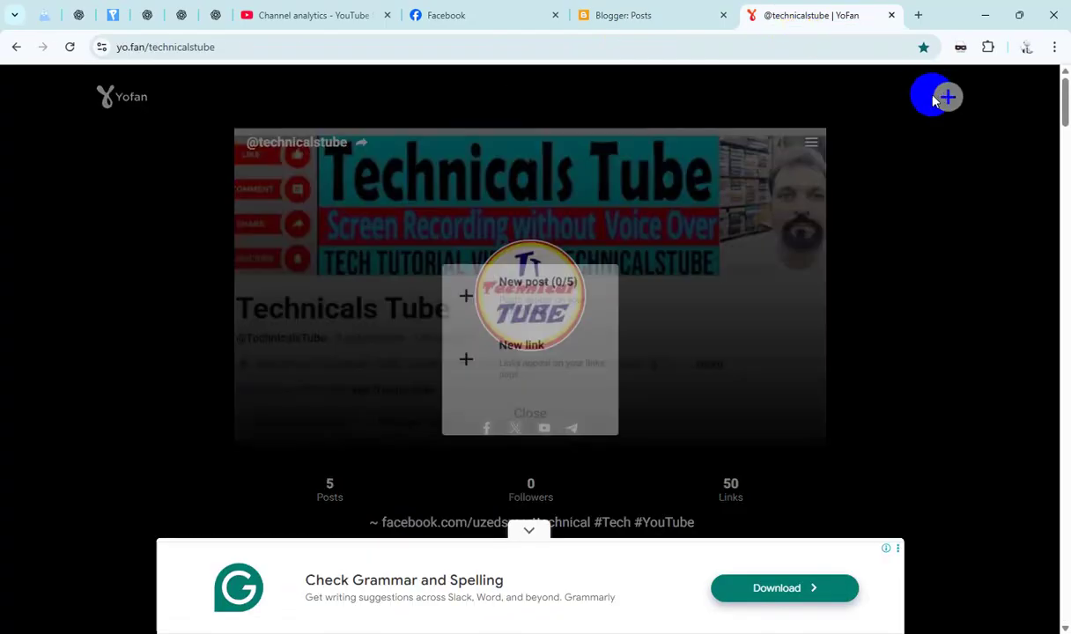
{"action": "left_click", "coordinate": [523, 375]}
{"action": "left_click", "coordinate": [502, 394]}
{"action": "key", "text": "ctrl+v"}
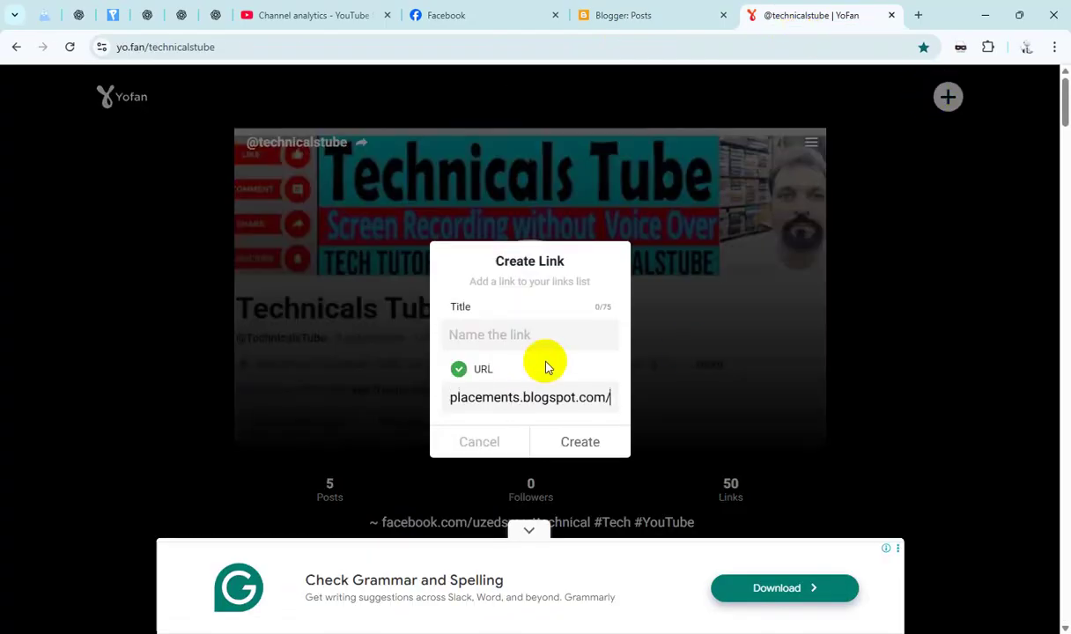
{"action": "left_click", "coordinate": [531, 333]}
{"action": "key", "text": "ctrl+v"}
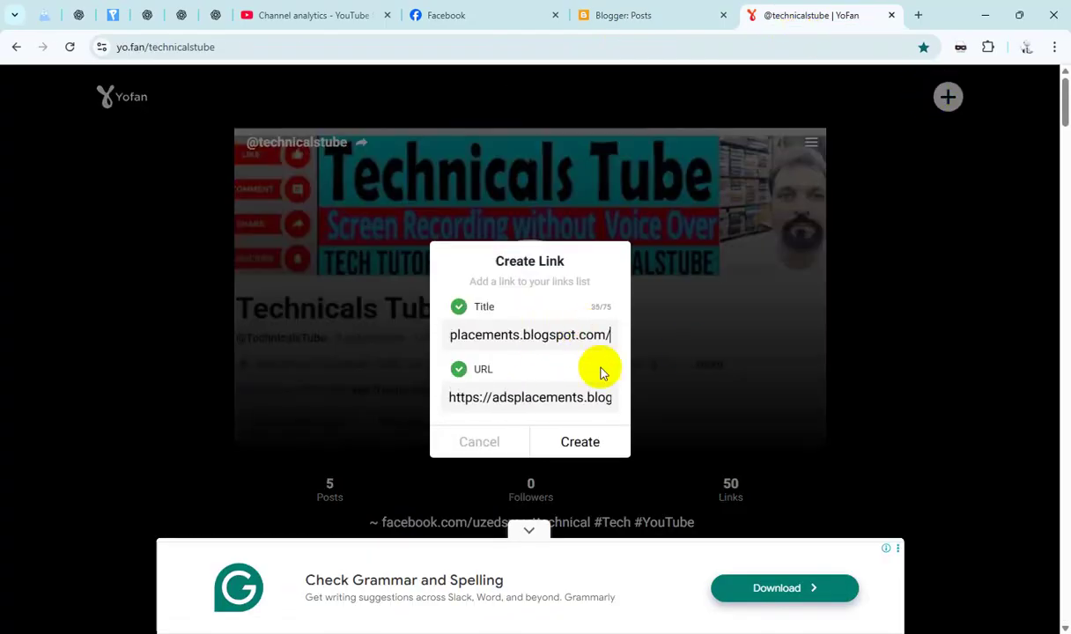
{"action": "left_click", "coordinate": [581, 439]}
{"action": "scroll", "coordinate": [646, 364], "scroll_direction": "down", "scroll_amount": 3}
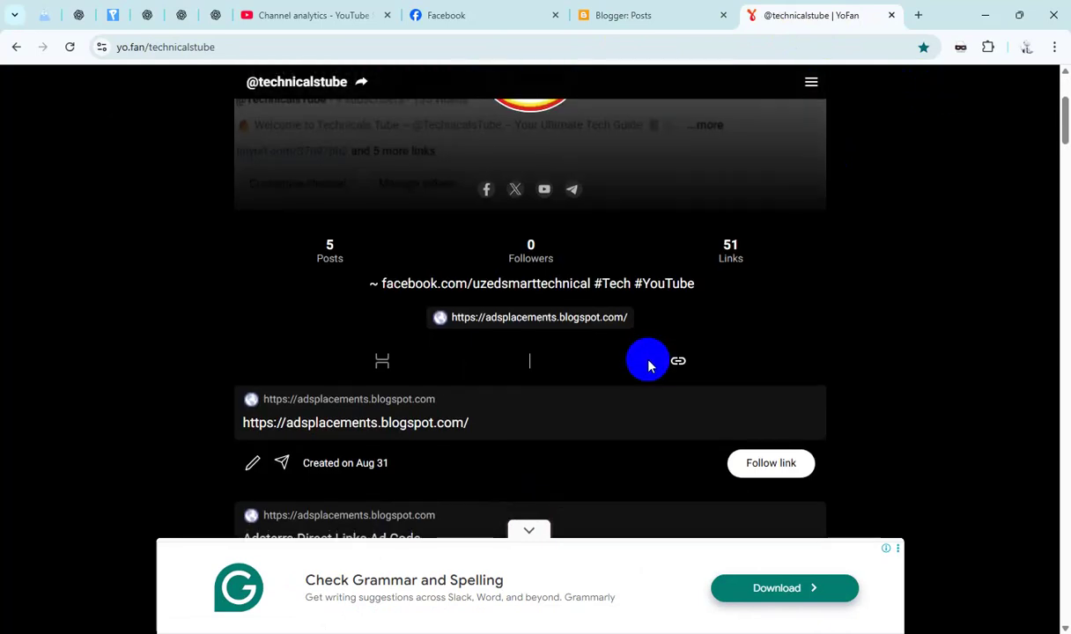
{"action": "scroll", "coordinate": [645, 364], "scroll_direction": "up", "scroll_amount": 3}
- In Blogger, create the label "Adsterra Ads Script" and apply it to all the marked posts
{"action": "left_click", "coordinate": [662, 19]}
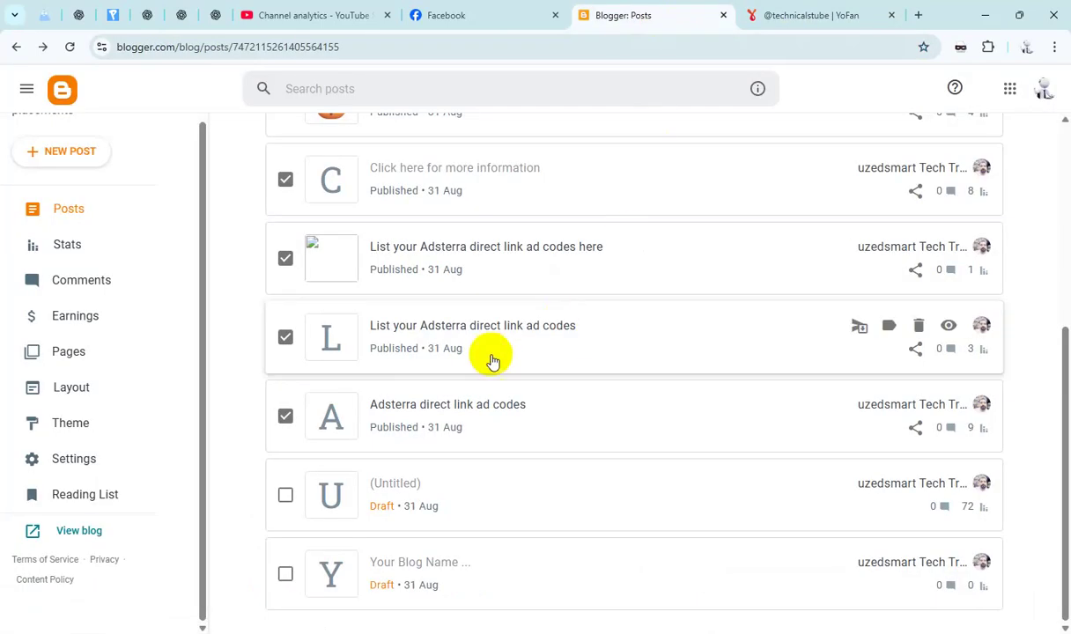
{"action": "scroll", "coordinate": [529, 374], "scroll_direction": "up", "scroll_amount": 4}
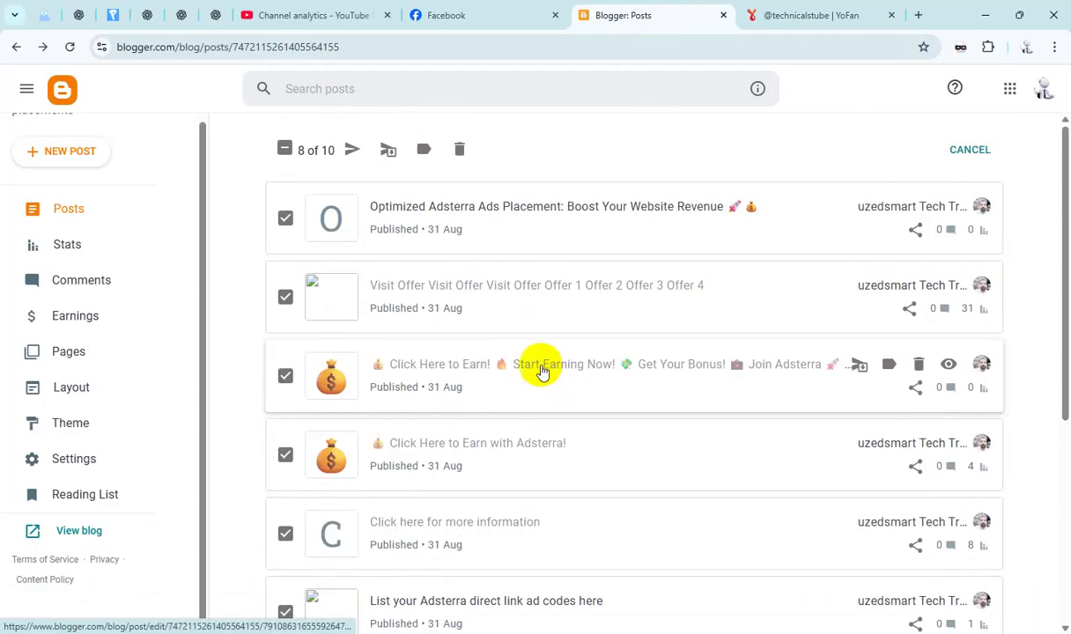
{"action": "left_click", "coordinate": [425, 152]}
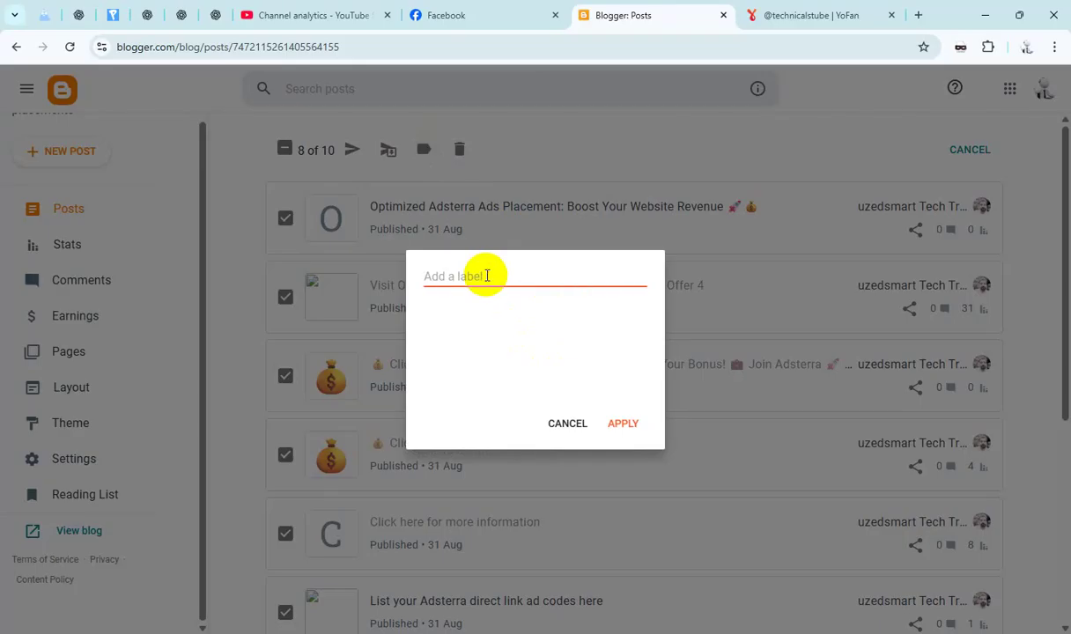
{"action": "type", "text": "Adsterra Ads Script"}
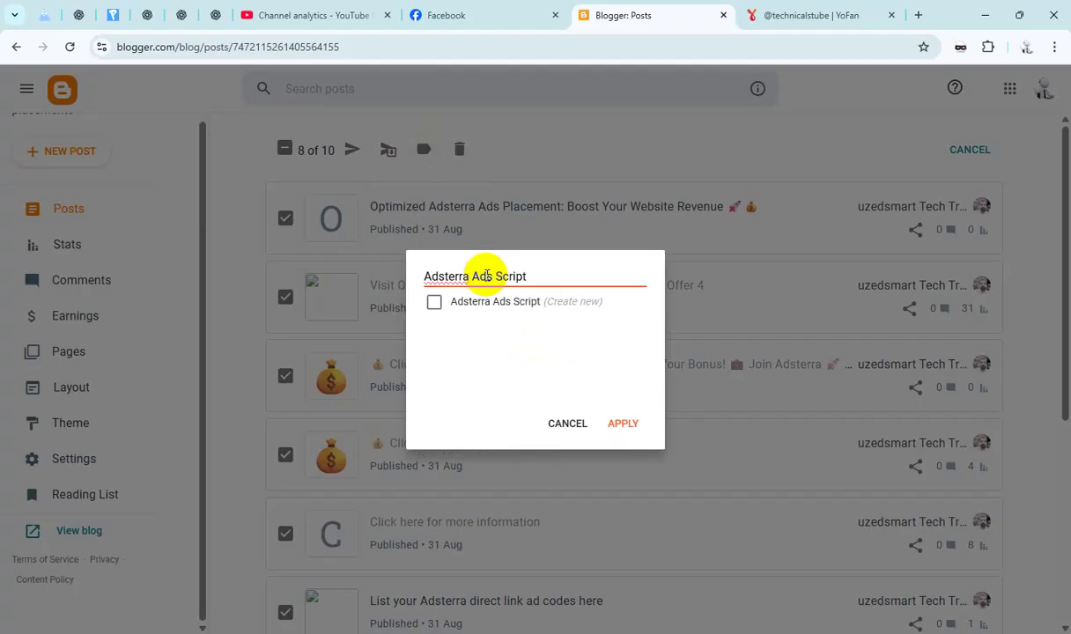
{"action": "left_click", "coordinate": [433, 302]}
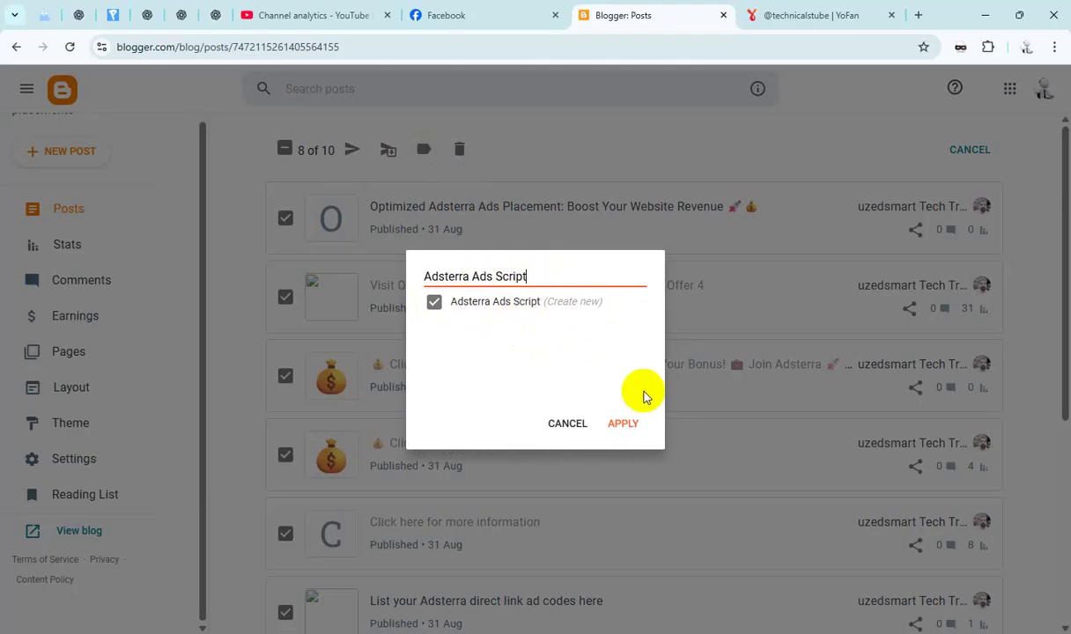
{"action": "left_click", "coordinate": [631, 422]}
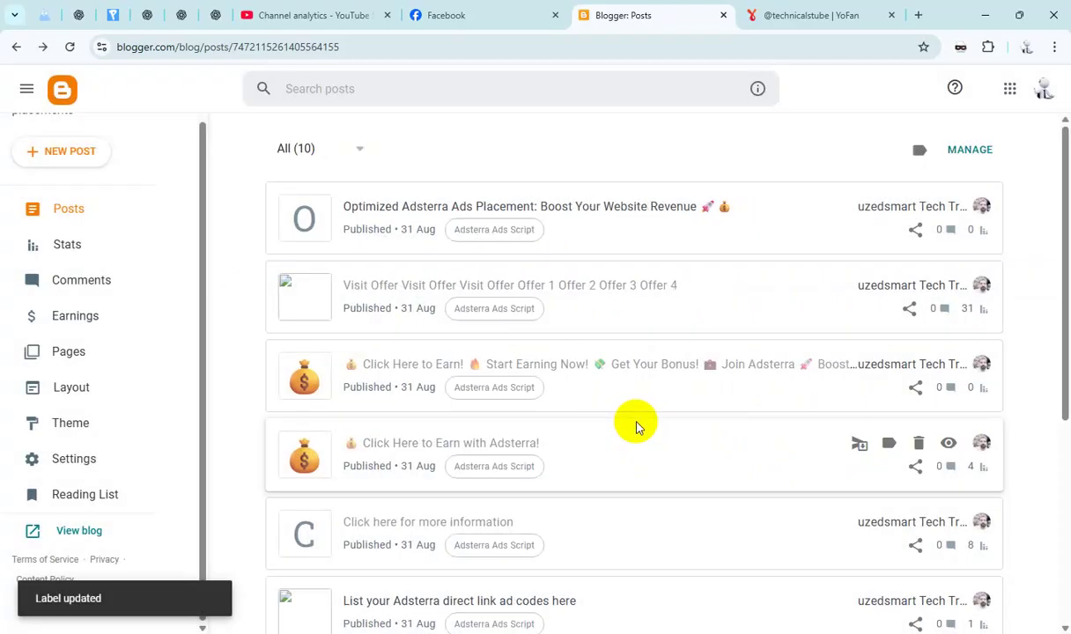
{"action": "scroll", "coordinate": [634, 425], "scroll_direction": "down", "scroll_amount": 4}
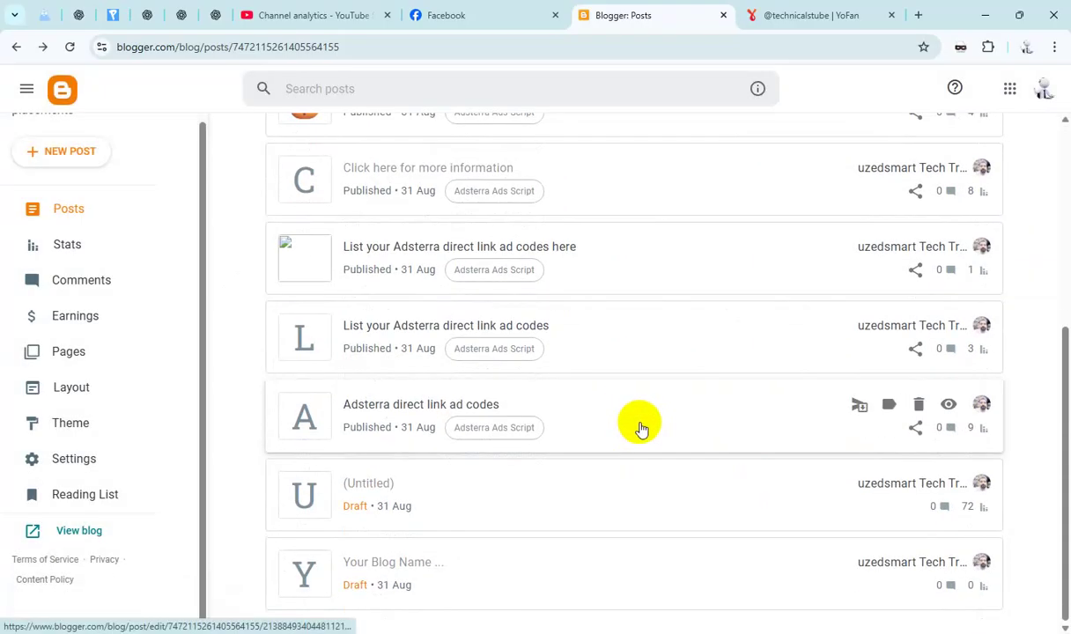
{"action": "scroll", "coordinate": [638, 427], "scroll_direction": "up", "scroll_amount": 3}
{"action": "scroll", "coordinate": [640, 429], "scroll_direction": "up", "scroll_amount": 1}
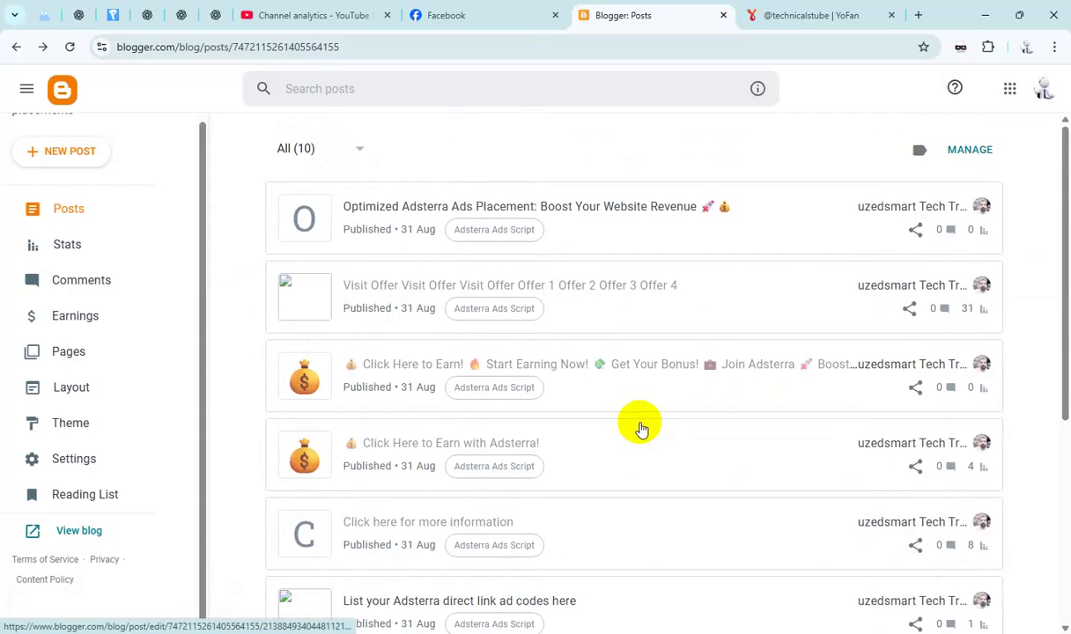
- Check the blog's statistics, and view the public blog to look through its published posts
{"action": "left_click", "coordinate": [84, 254]}
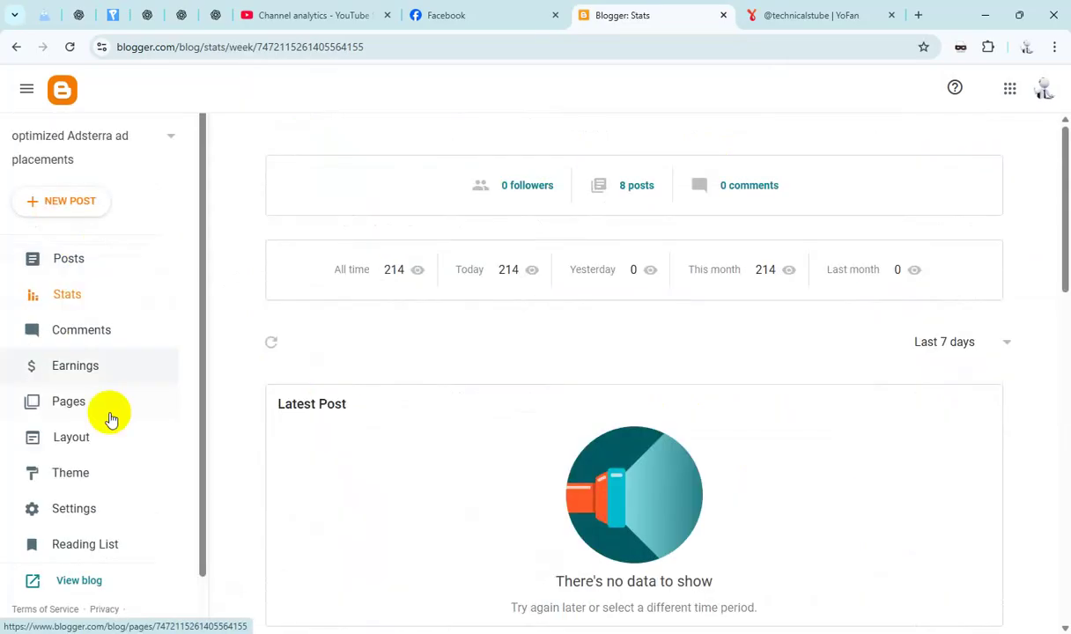
{"action": "left_click", "coordinate": [84, 530]}
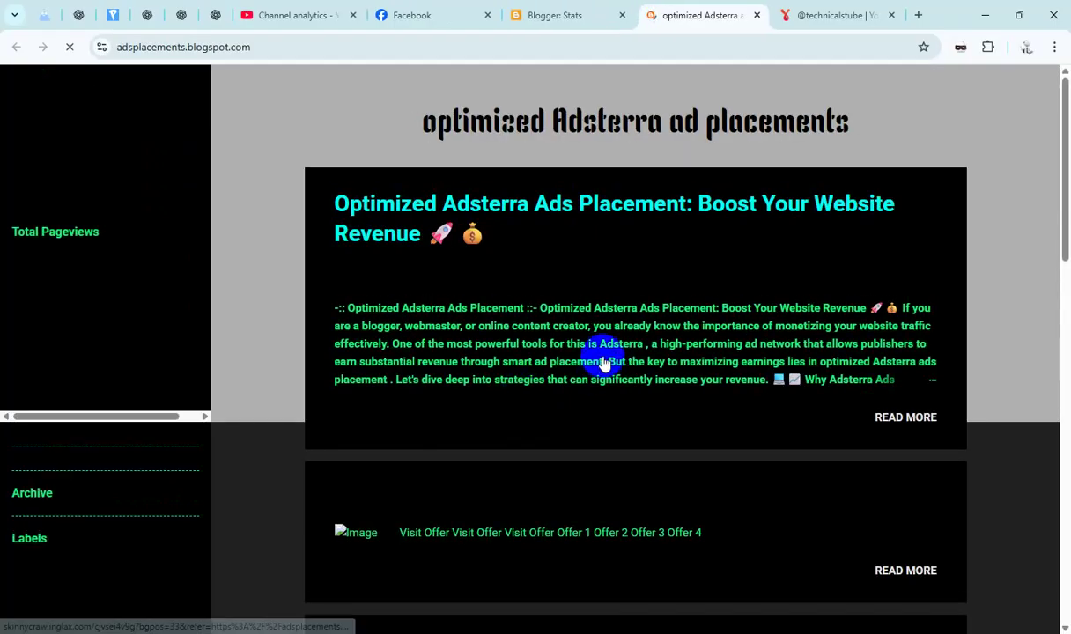
{"action": "scroll", "coordinate": [603, 366], "scroll_direction": "down", "scroll_amount": 15}
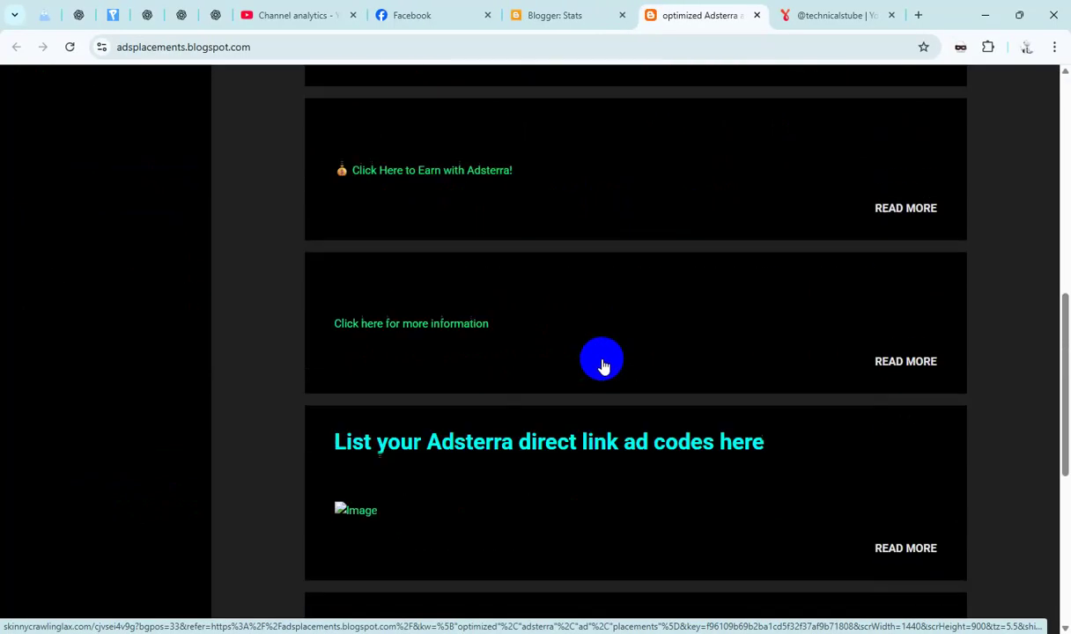
{"action": "scroll", "coordinate": [603, 366], "scroll_direction": "up", "scroll_amount": 15}
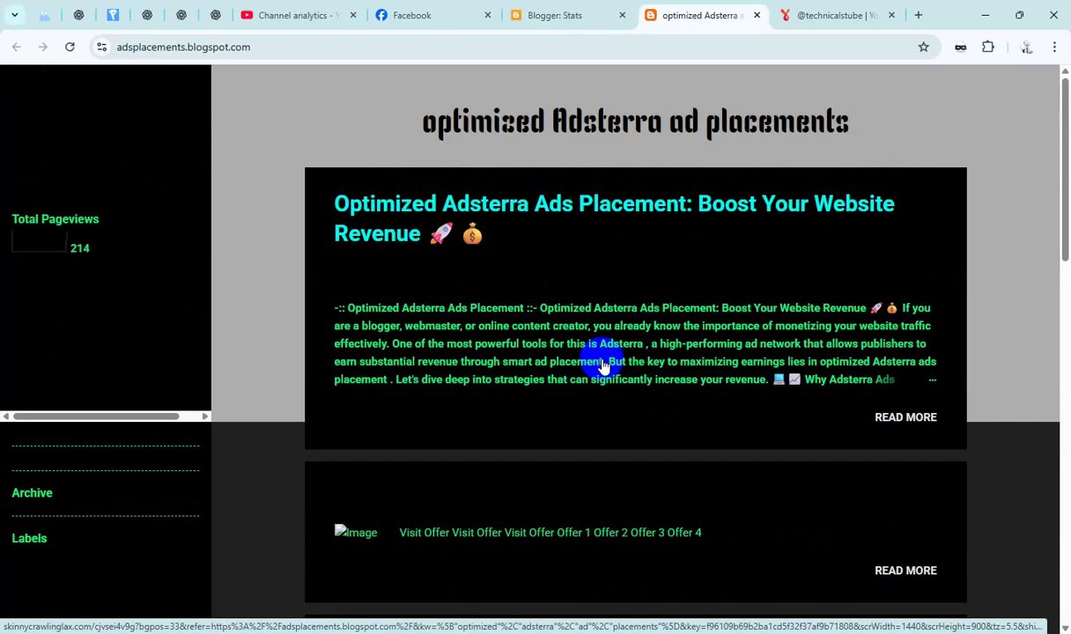
- Close the public blog and YoFan pages, and return to Blogger's posts list and reload it
{"action": "left_click", "coordinate": [756, 16]}
{"action": "left_click", "coordinate": [755, 16]}
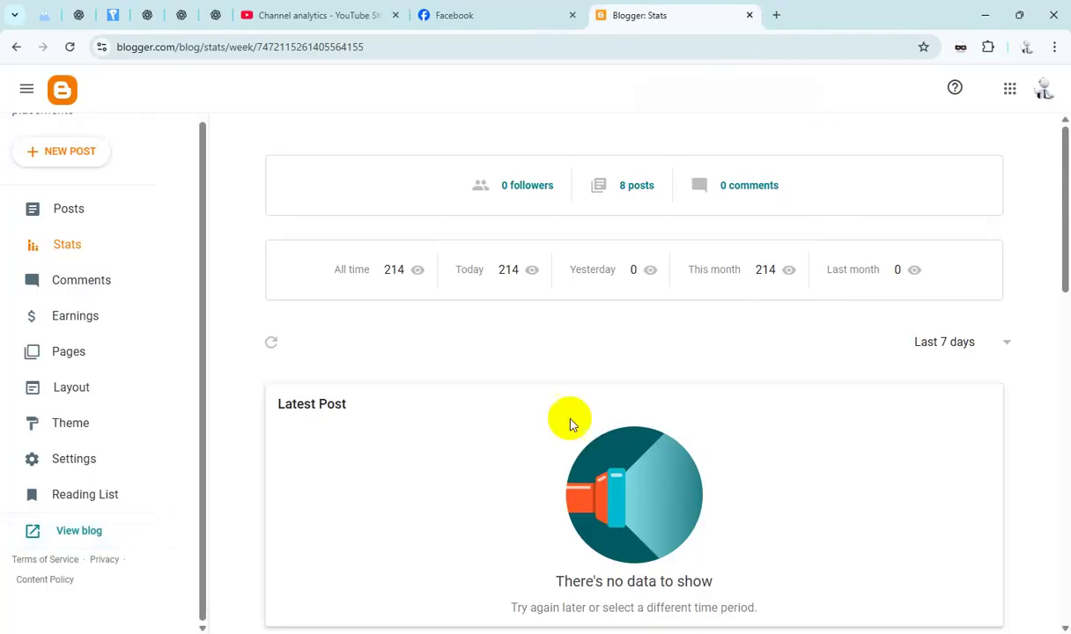
{"action": "left_click", "coordinate": [113, 211]}
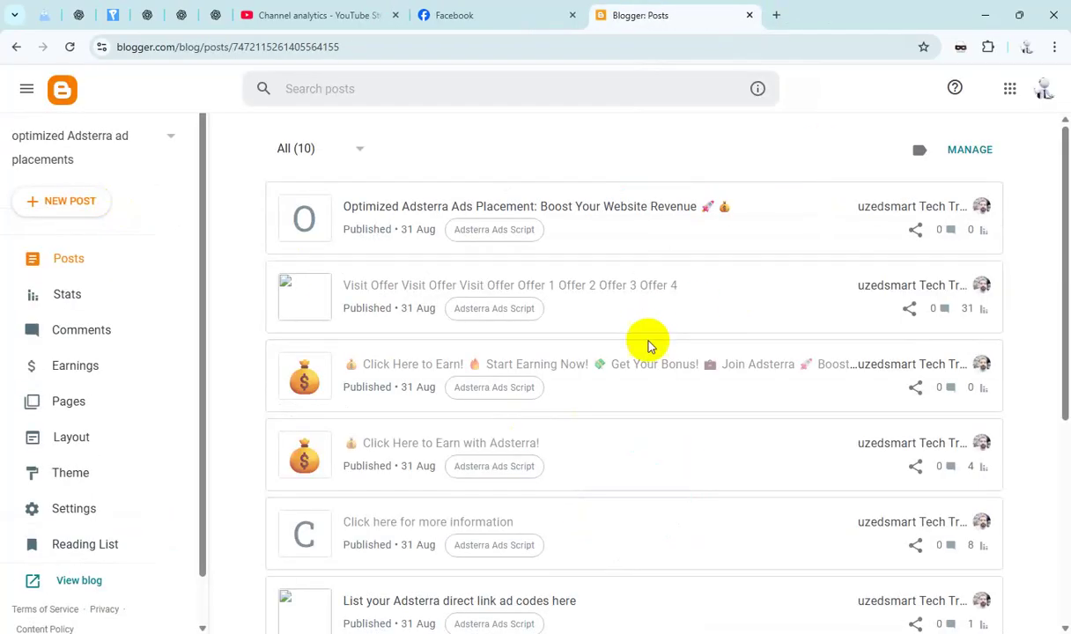
{"action": "left_click", "coordinate": [69, 46]}
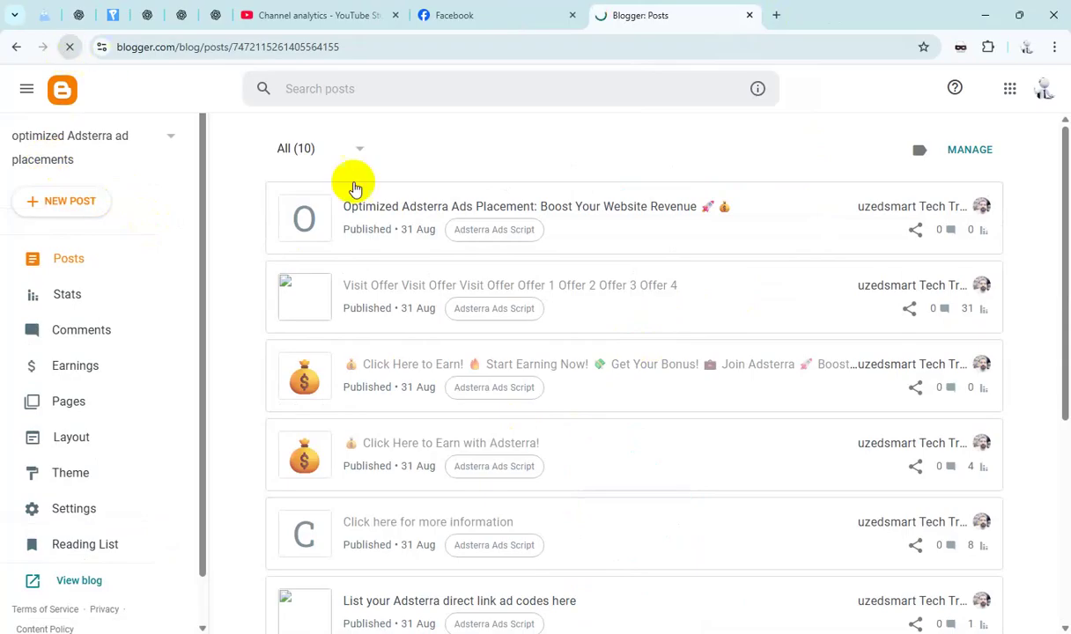